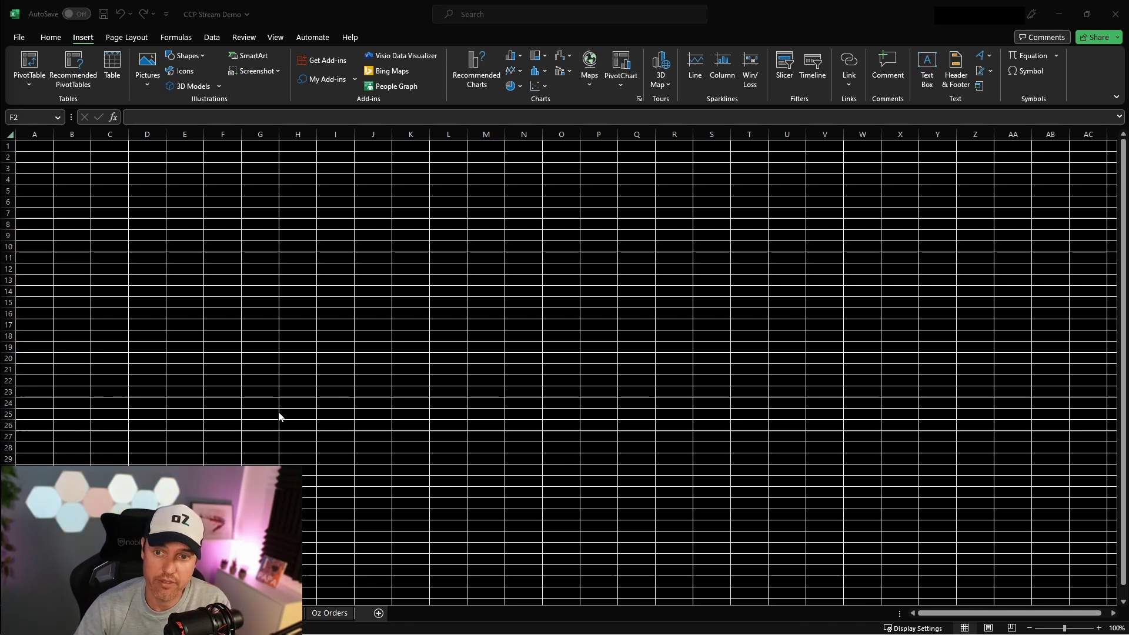
Install the EVE Online add-in found by searching 'eve' in the store and open its pane
key(alt+Tab)
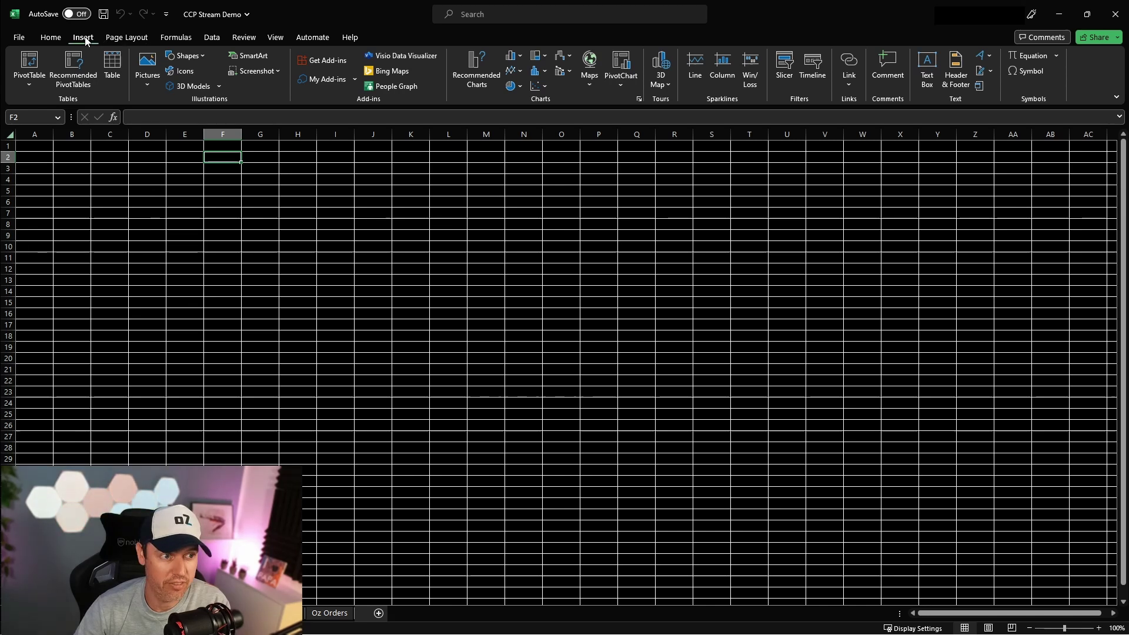
click(326, 61)
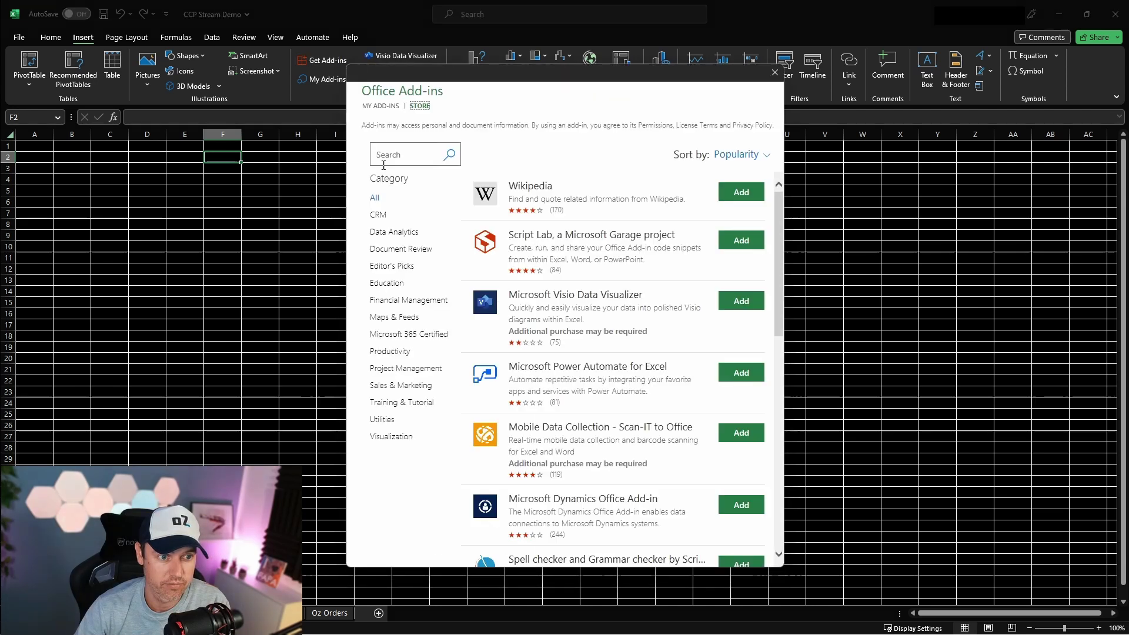
click(385, 158)
text(eve)
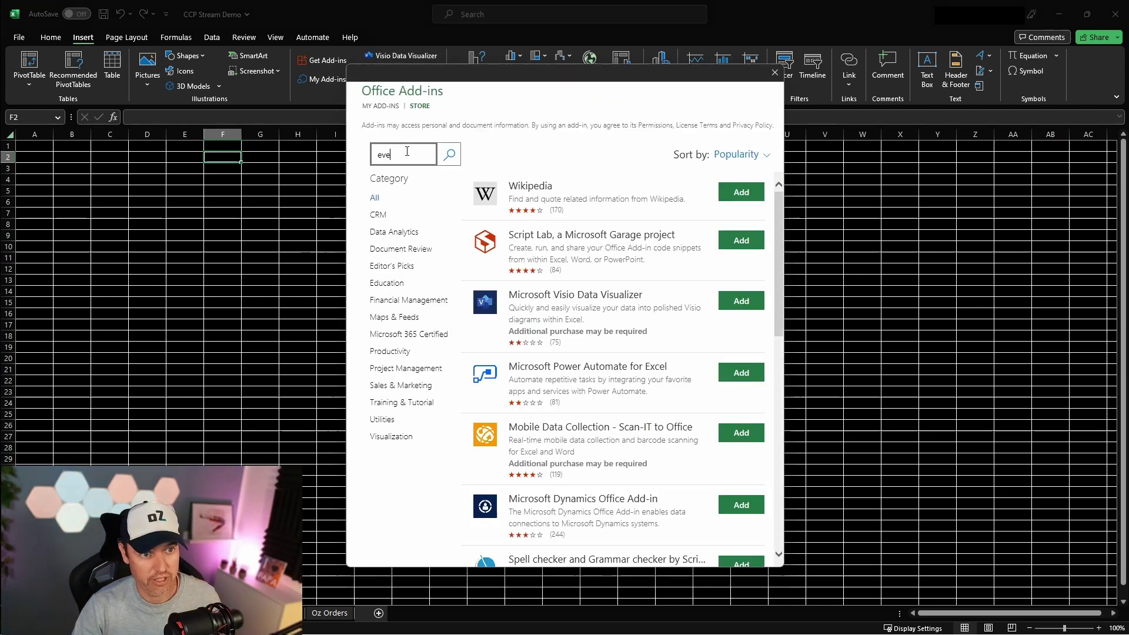
key(Return)
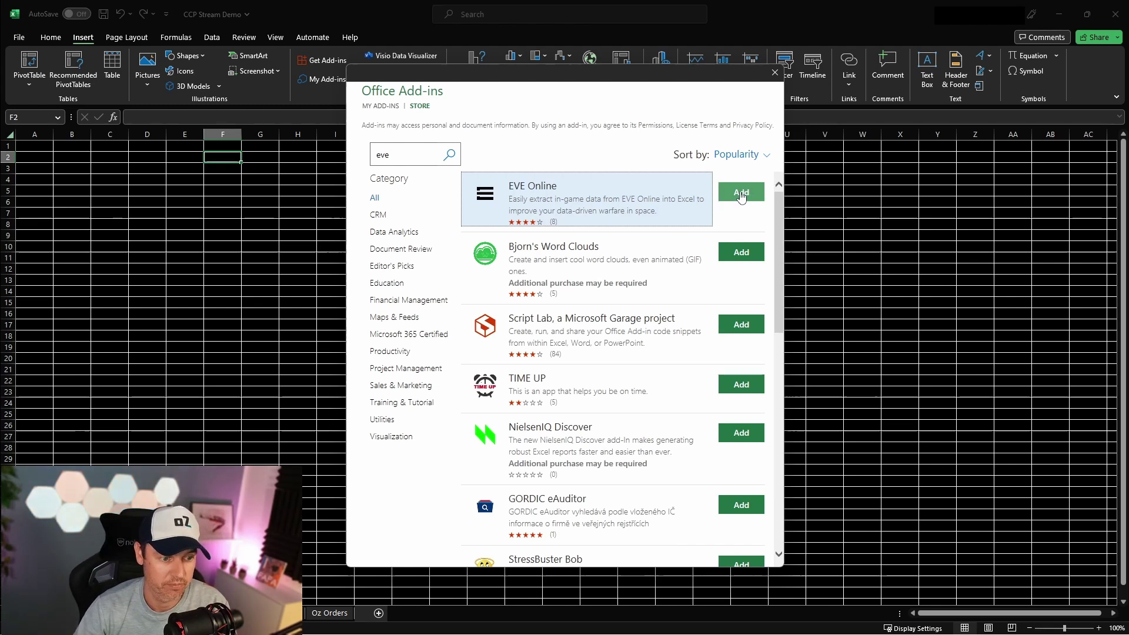
click(741, 193)
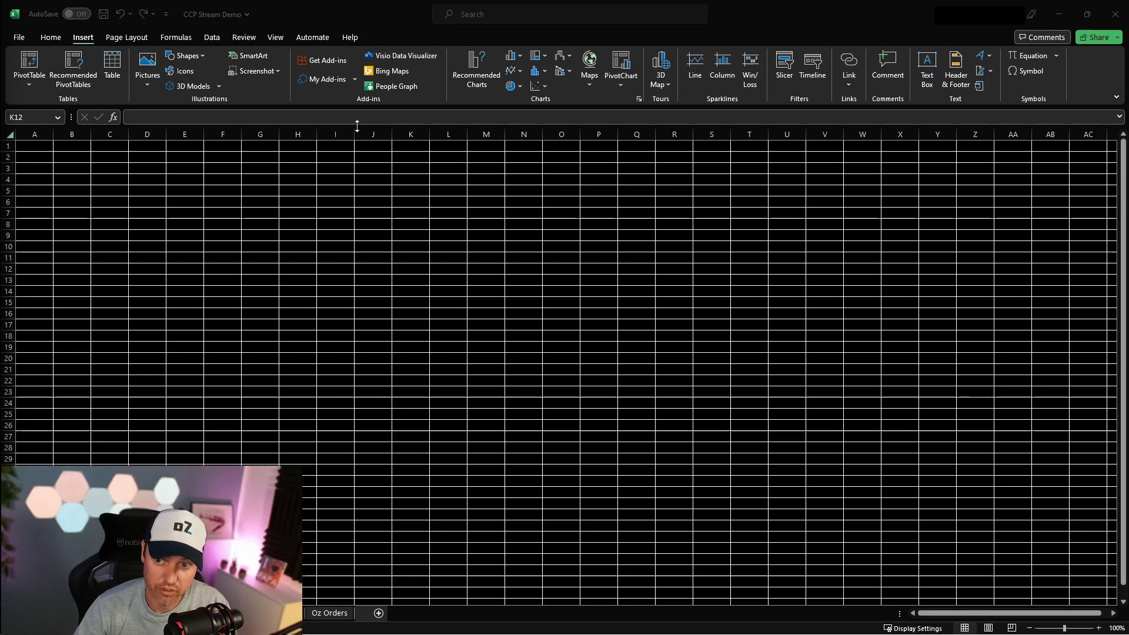
click(323, 81)
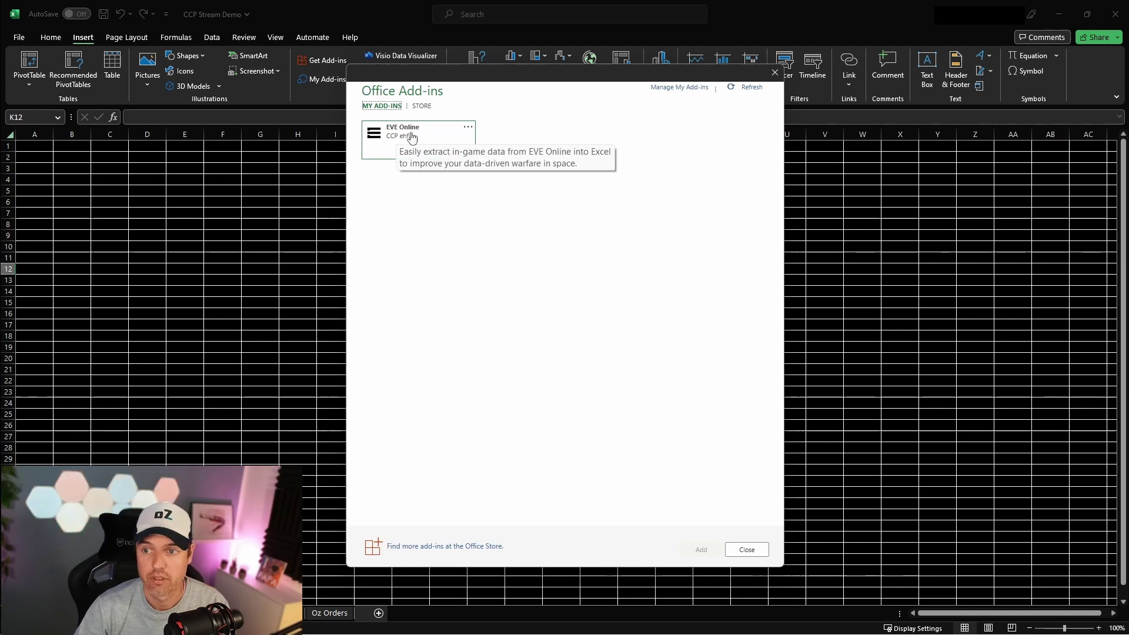
double_click(413, 137)
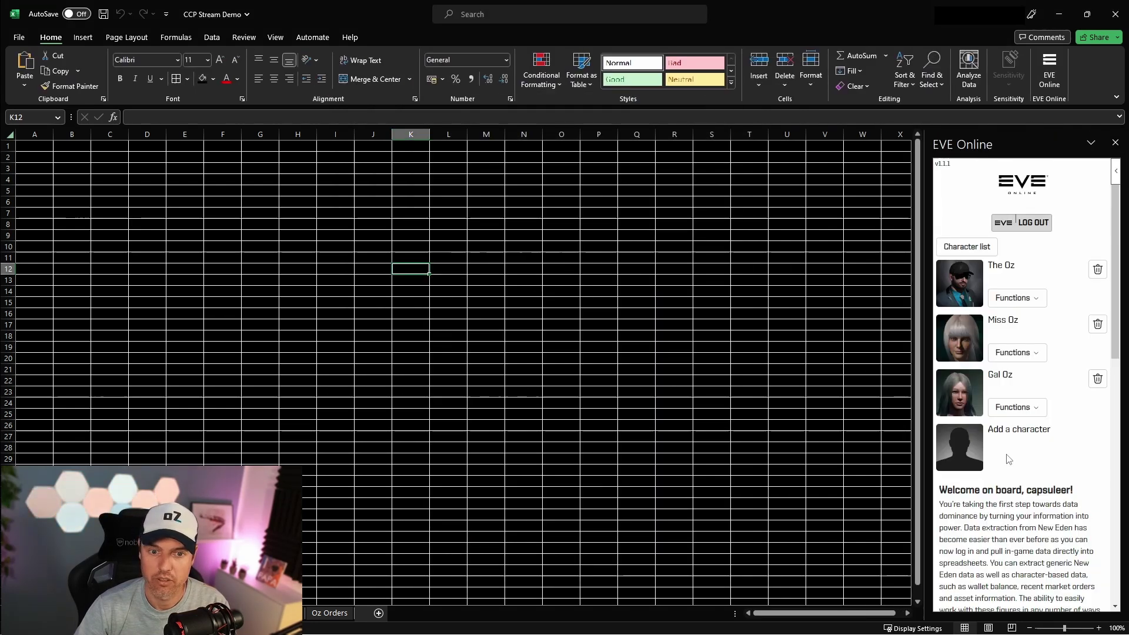
click(981, 209)
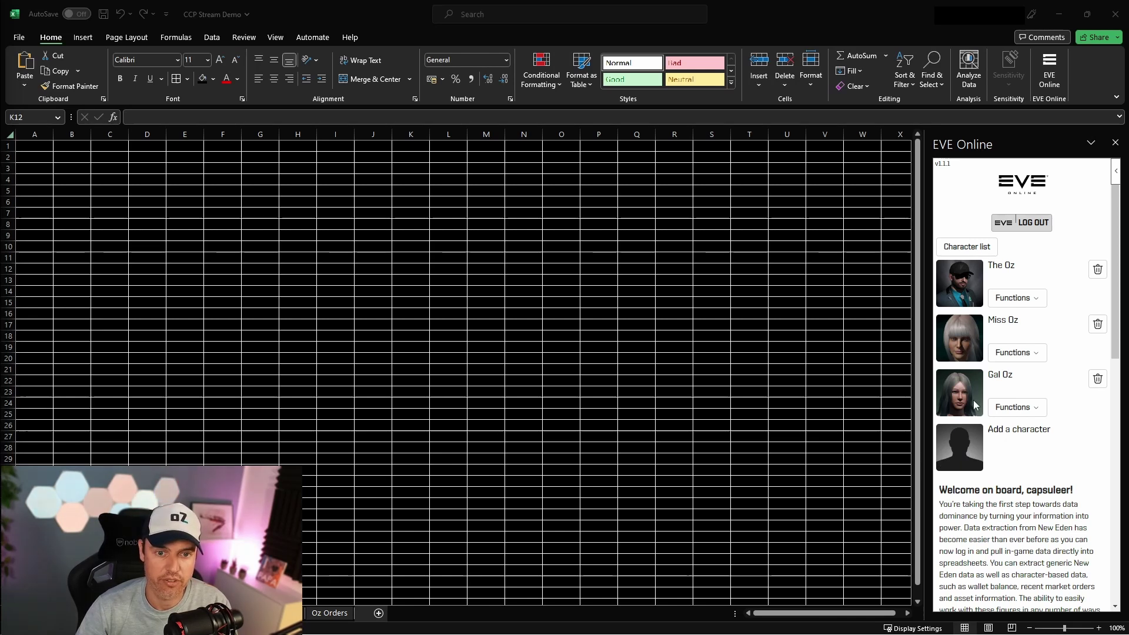
click(1014, 433)
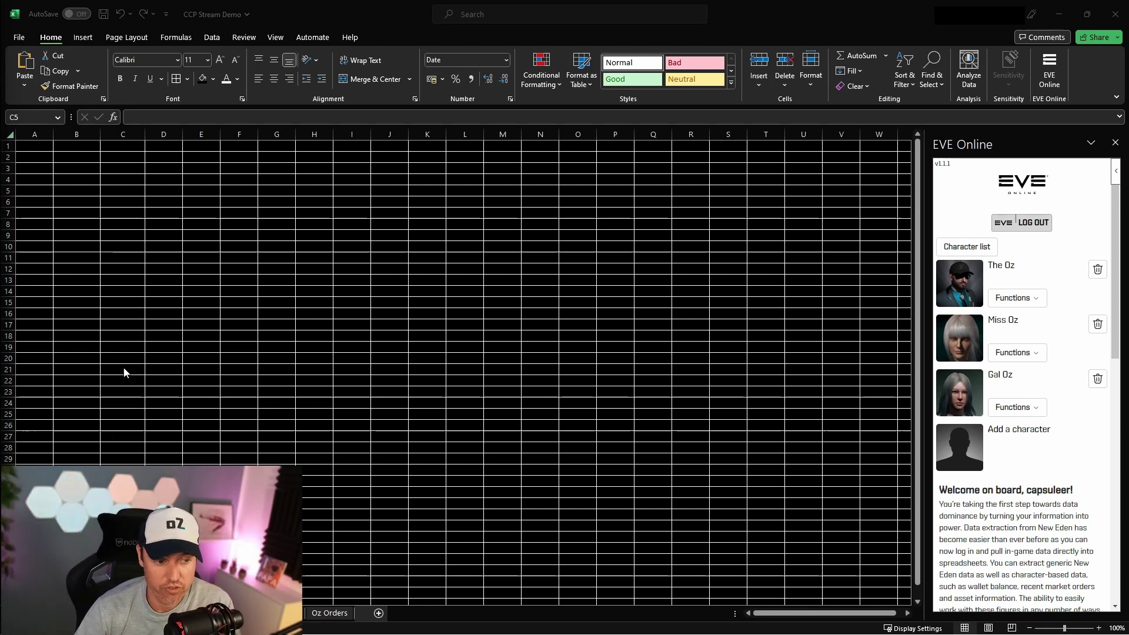
click(116, 179)
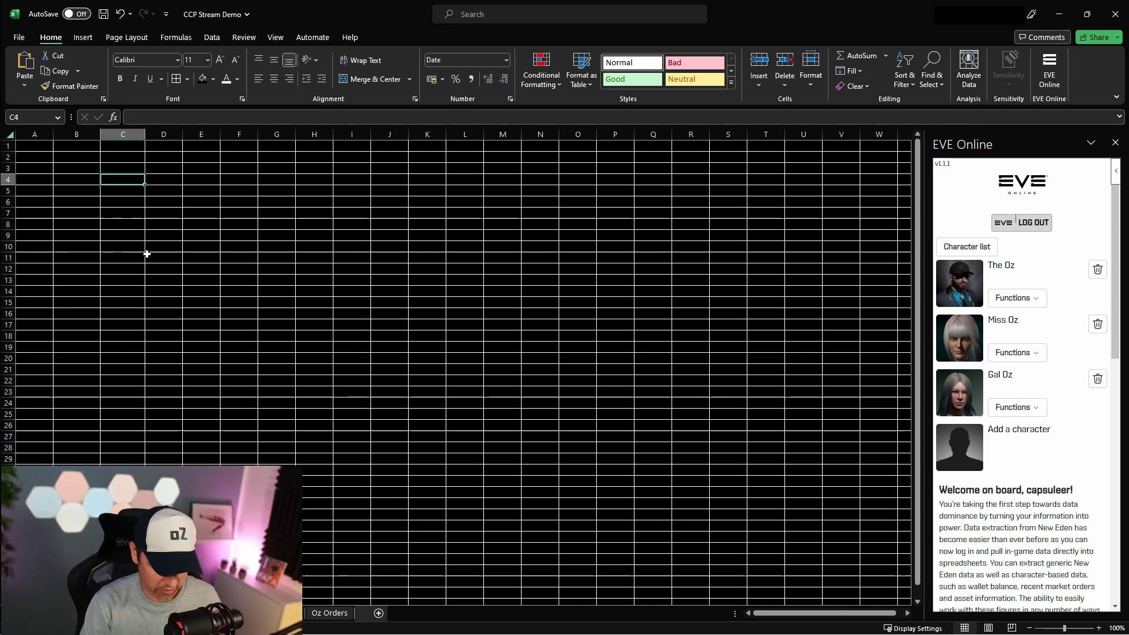
Pick EVEONLINE.CHARACTER_ASSETS from the =eve autocomplete in C4 and complete it as =EVEONLINE.CHARACTER_ASSETS()
text(=)
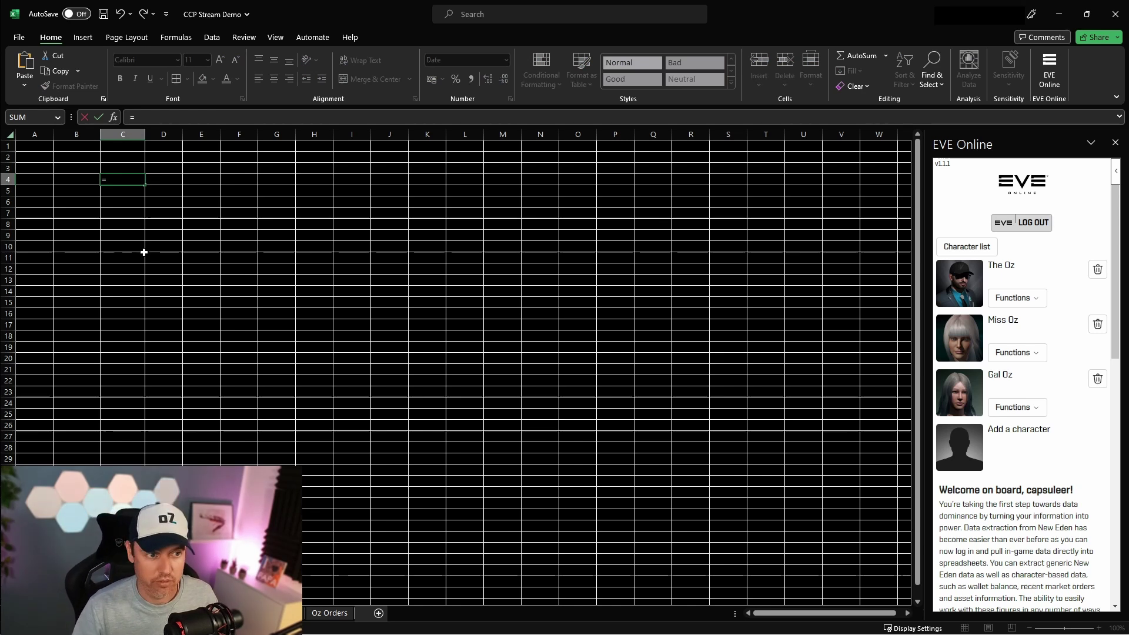
text(ever)
key(BackSpace)
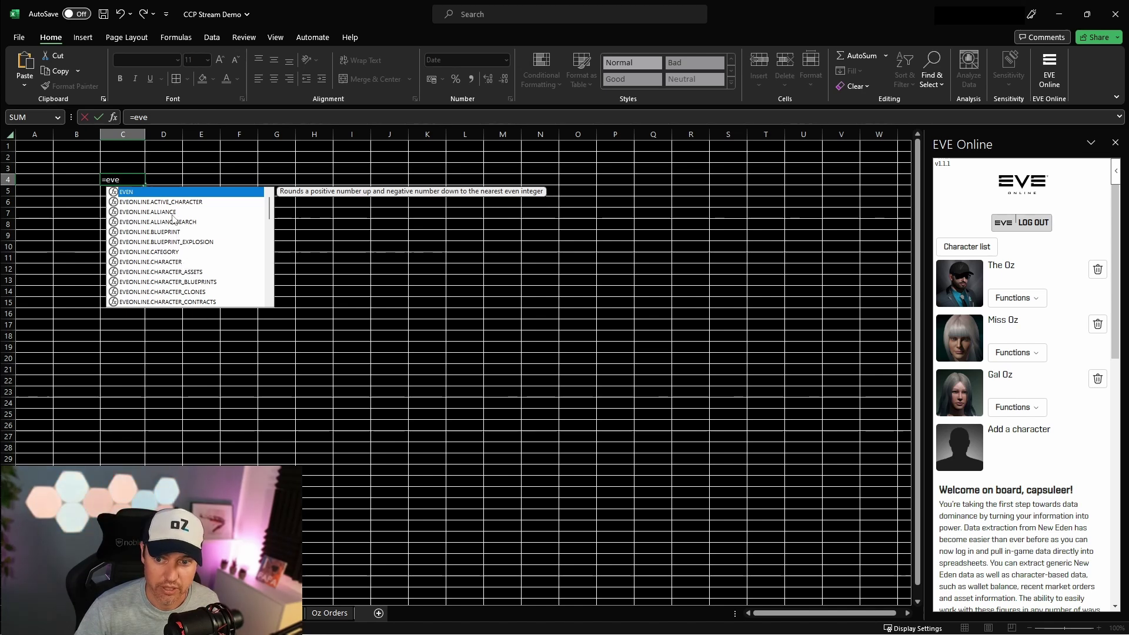
click(208, 272)
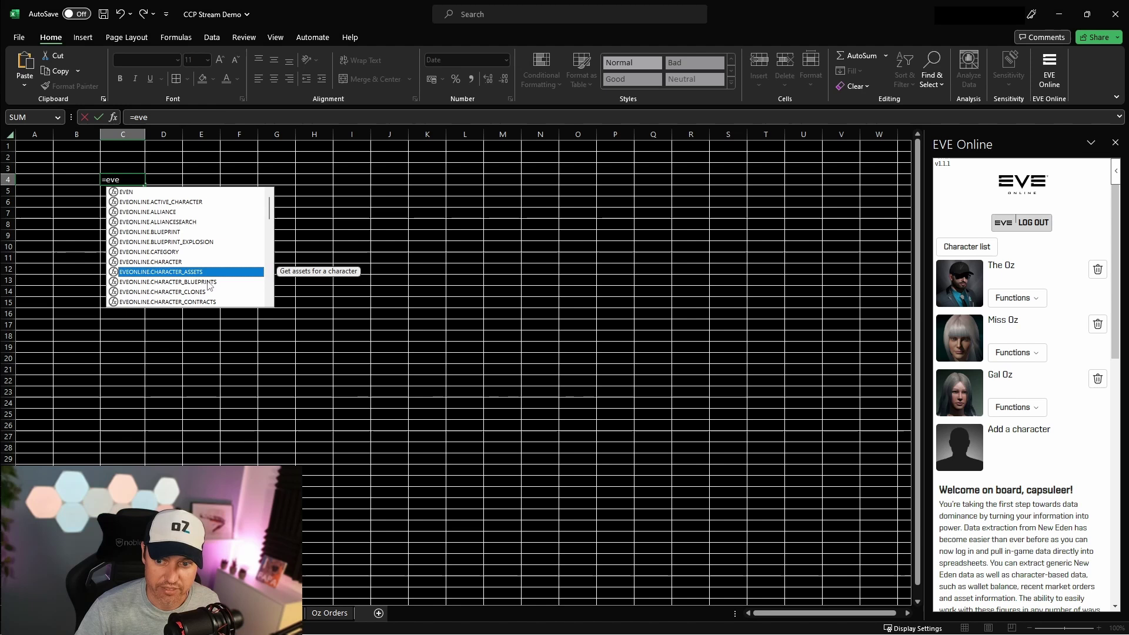
scroll(214, 288, down, 1)
click(213, 271)
click(221, 292)
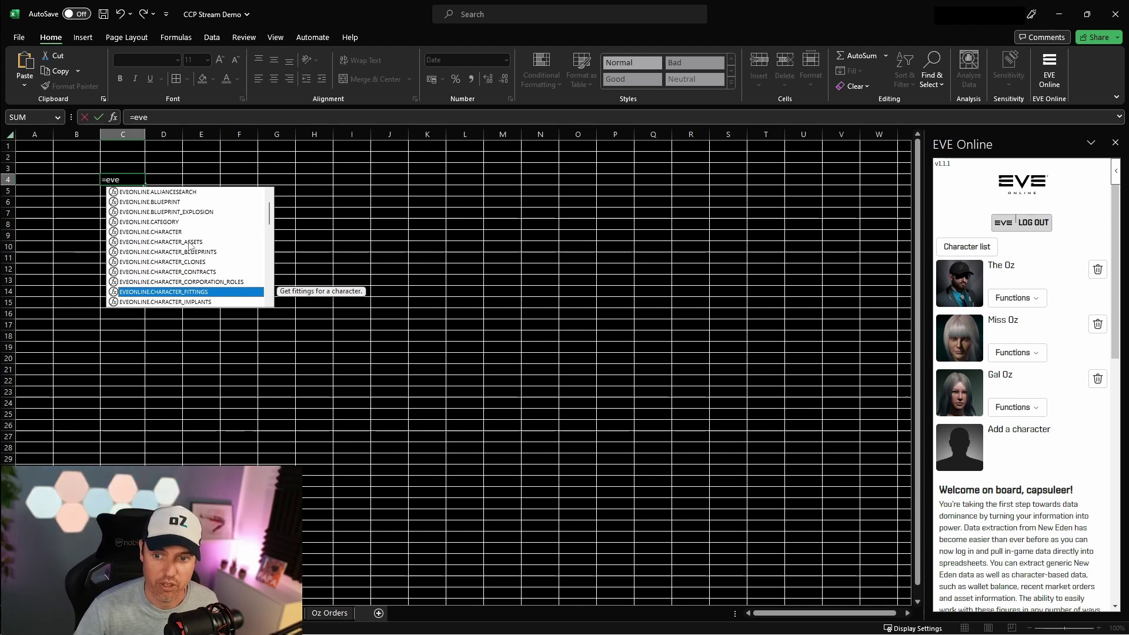
double_click(190, 242)
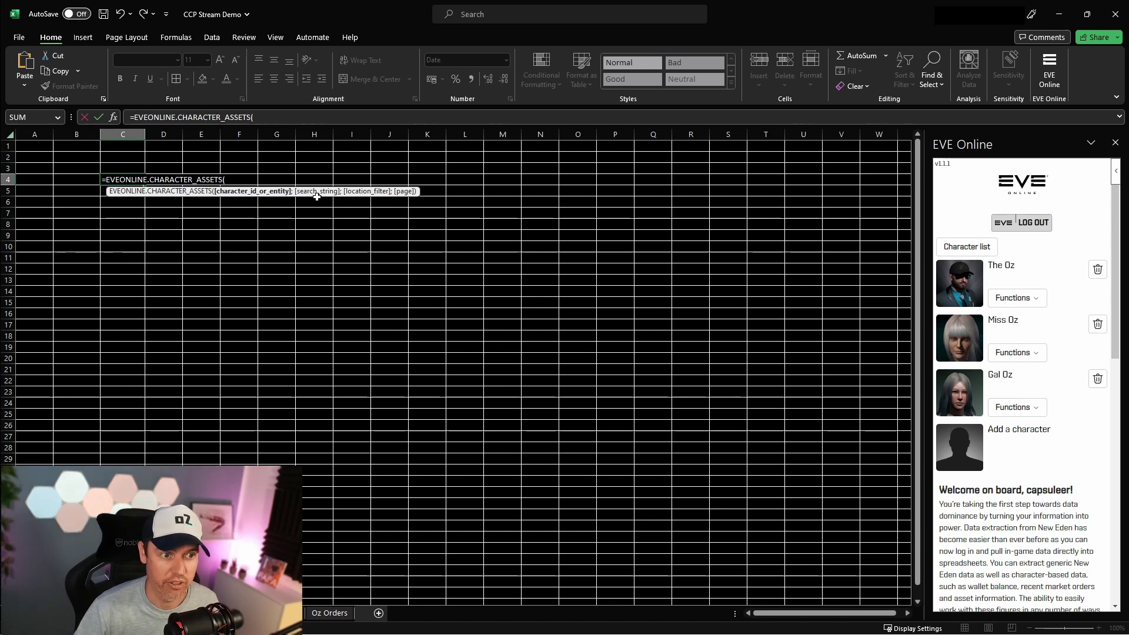
click(264, 117)
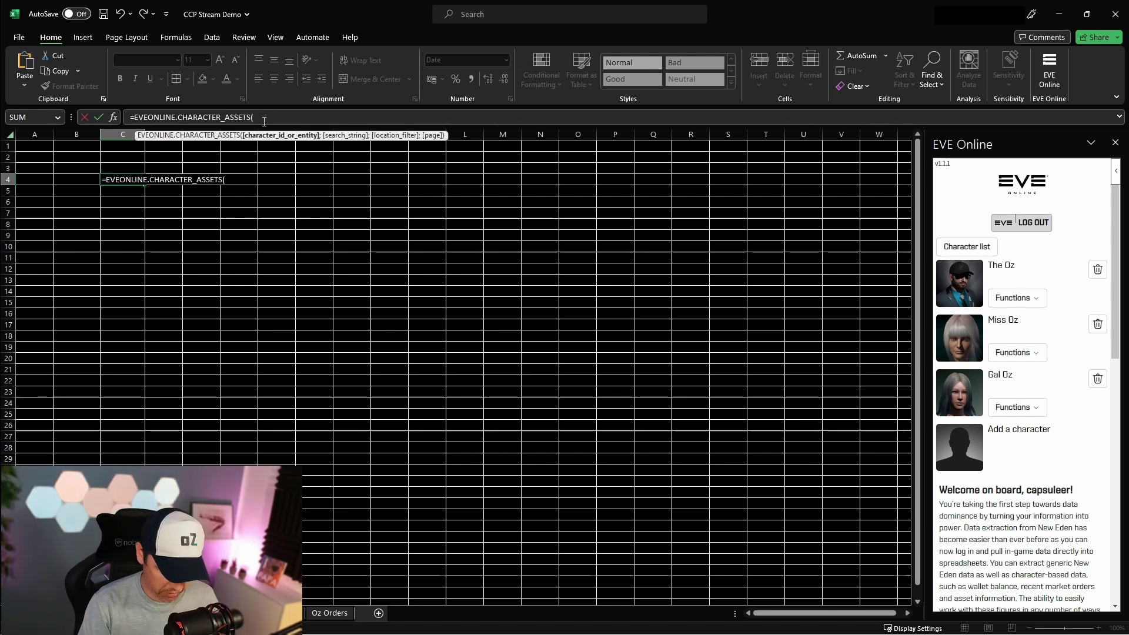
text())
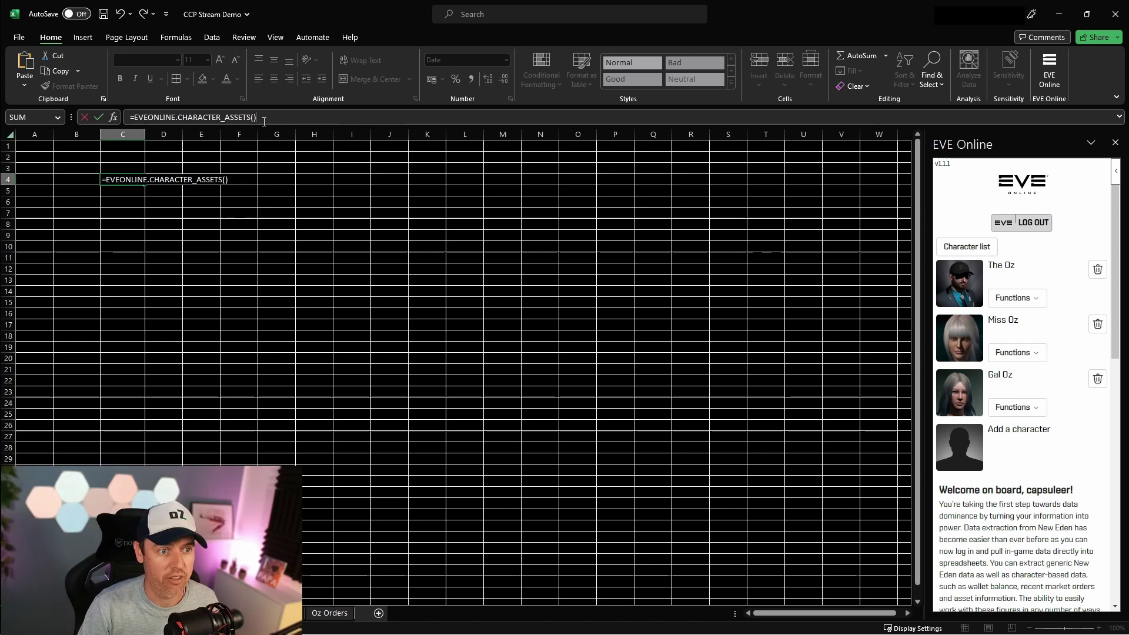
key(Return)
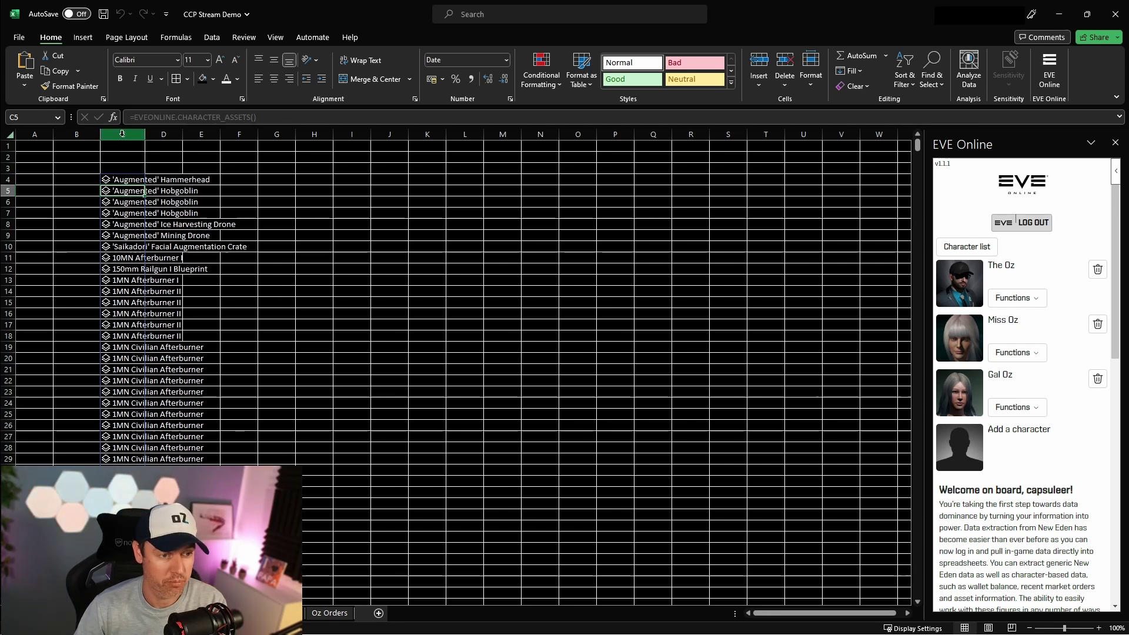
Clear column C and insert the first character's Assets formula into C3 from the EVE Online pane
click(122, 134)
key(Delete)
click(123, 168)
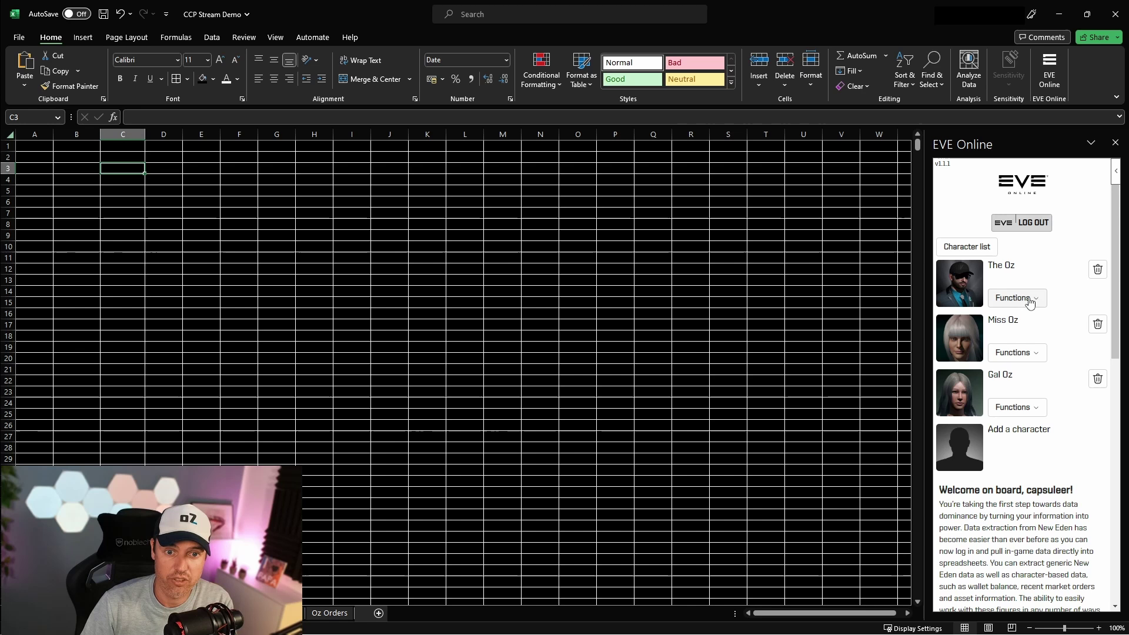
click(1027, 301)
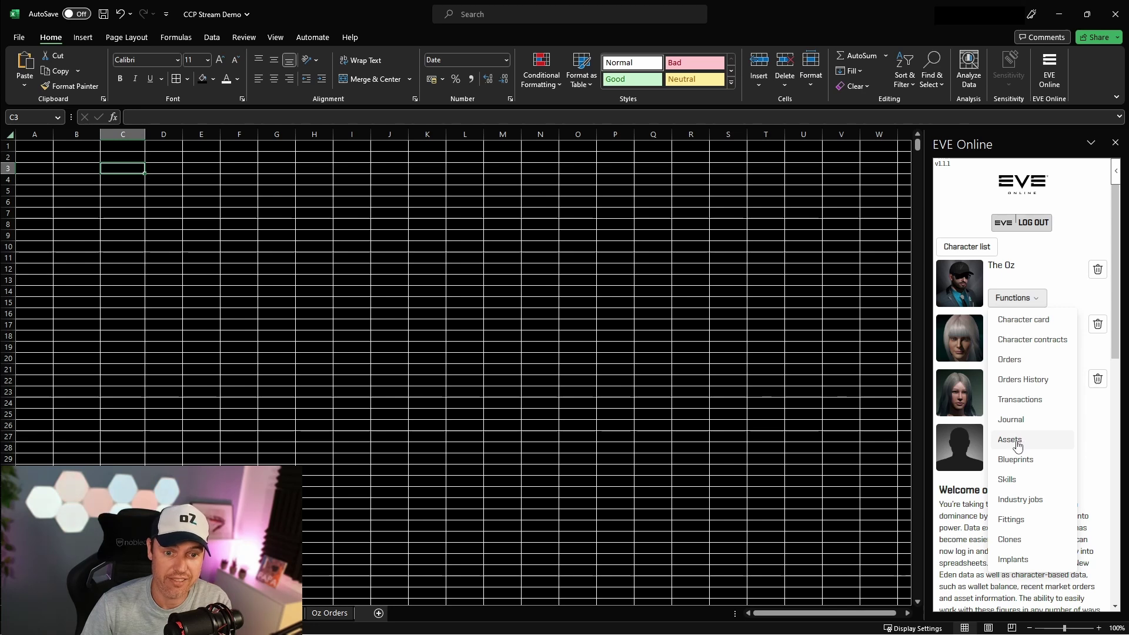
click(1016, 445)
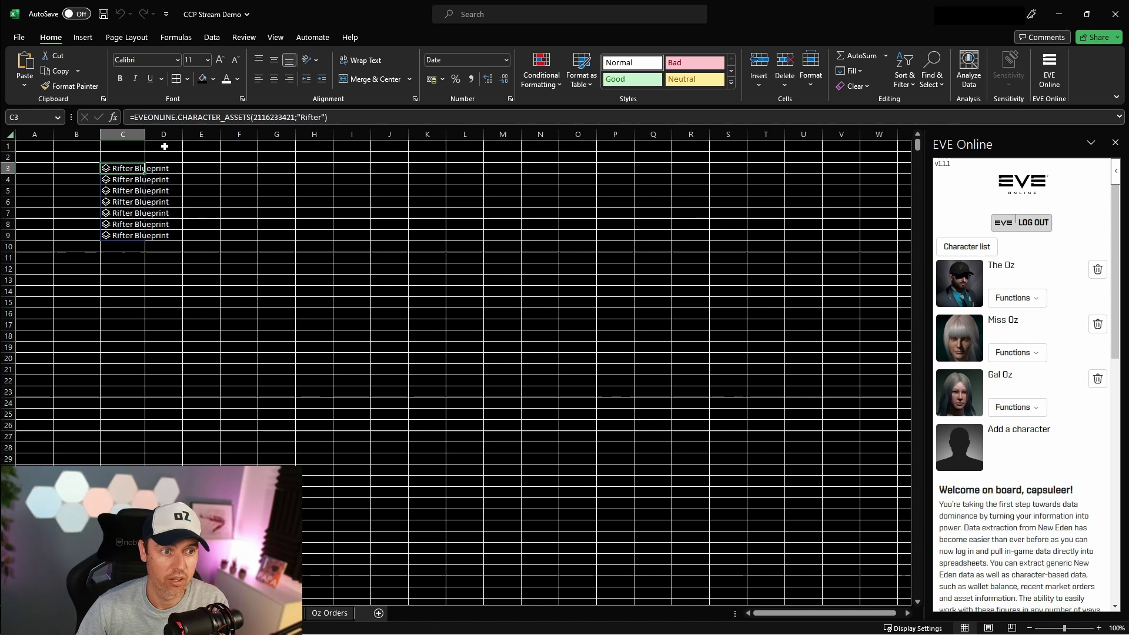
Delete the arguments from the C3 assets formula so it lists all items
click(270, 117)
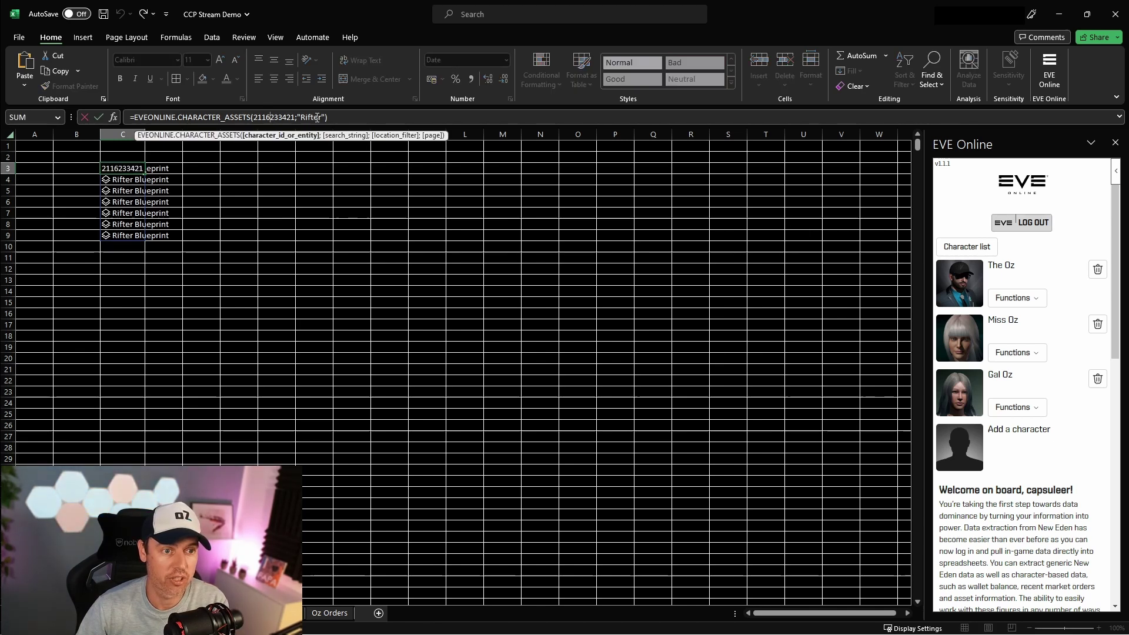
click(325, 117)
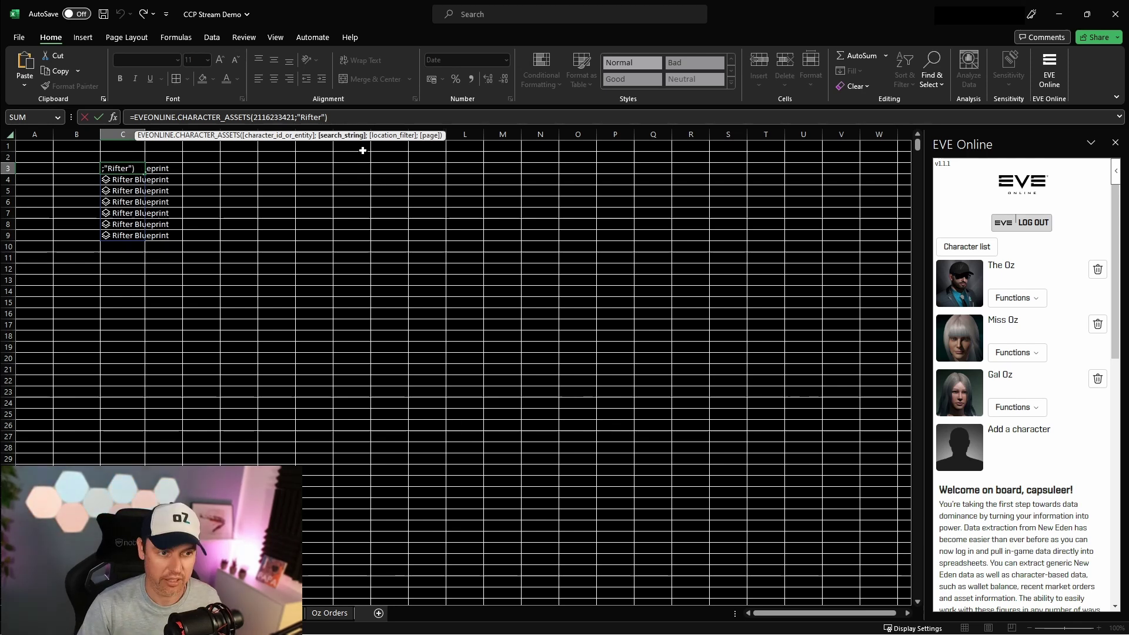
key(shift+Left)
key(shift+Left)
key(shift+Left)
key(shift+Left)
key(shift+Left)
key(shift+Left)
key(shift+Left)
key(shift+Left)
key(shift+Left)
key(shift+Left)
key(shift+Left)
key(shift+Left)
key(shift+Left)
key(shift+Left)
key(shift+Left)
key(shift+Left)
key(shift+Left)
key(shift+Left)
key(shift+Left)
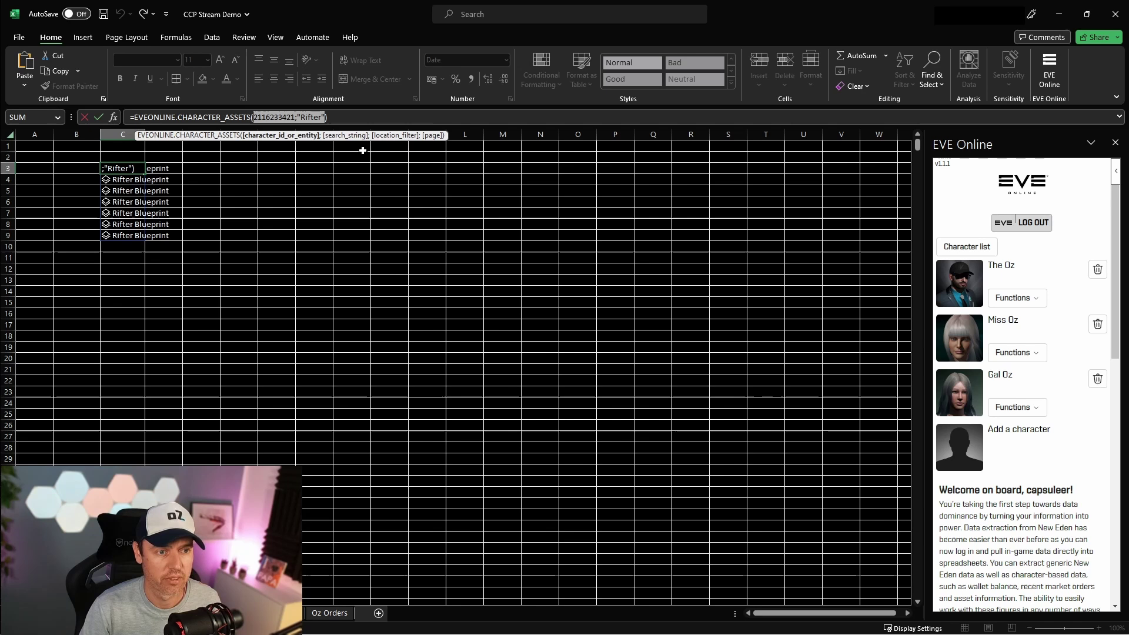
key(BackSpace)
key(Return)
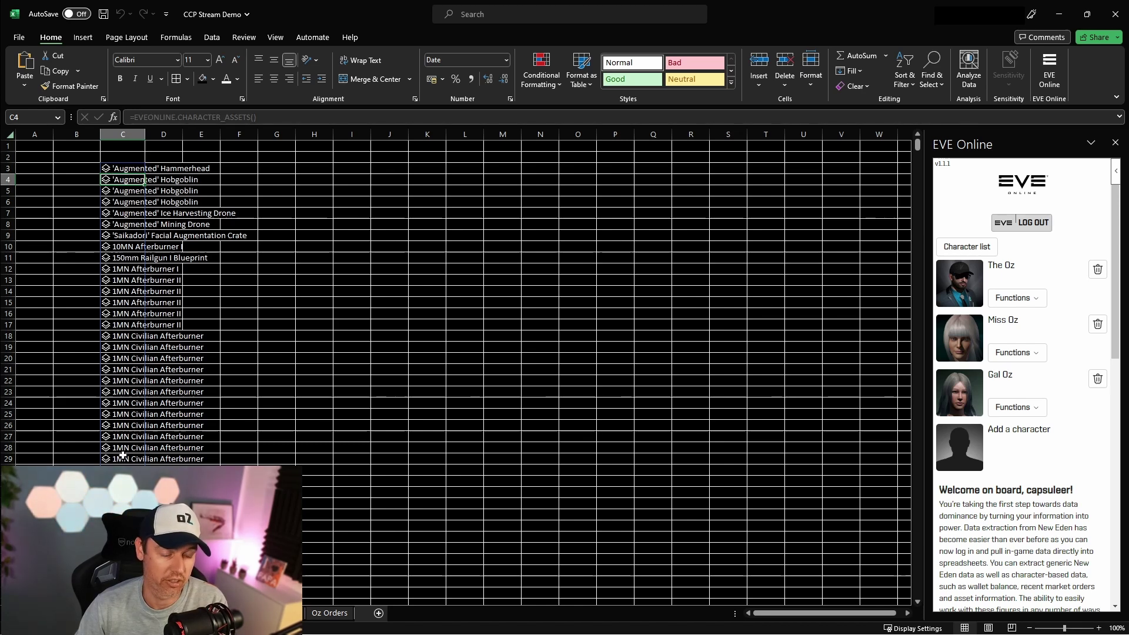
Widen column C so the long item names fit
click(239, 236)
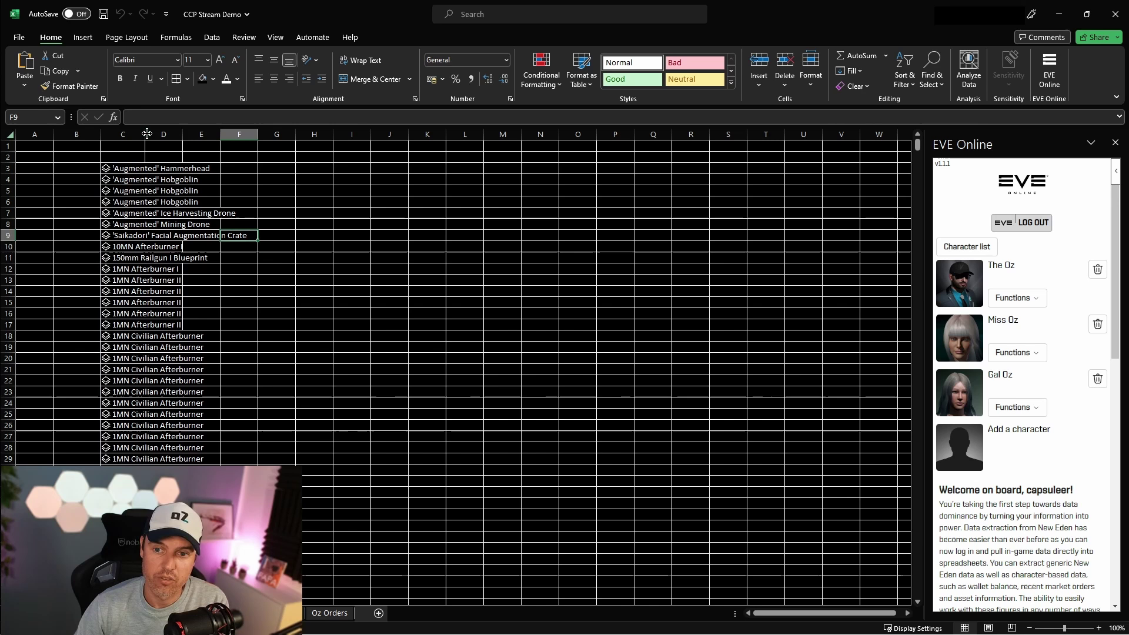
drag(147, 135, 268, 134)
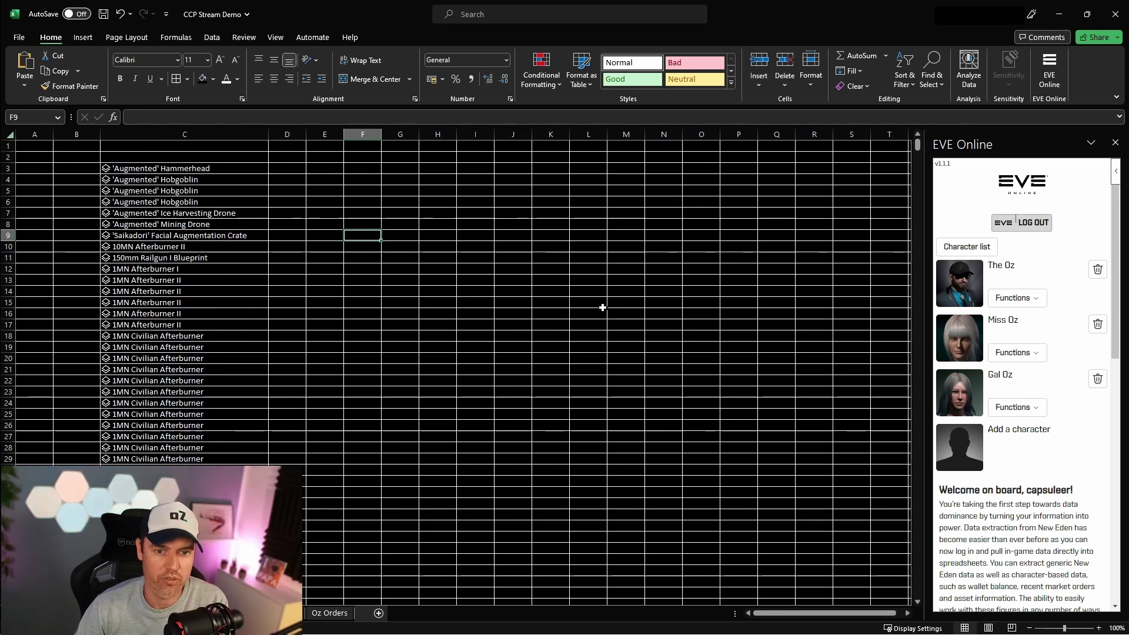
click(301, 258)
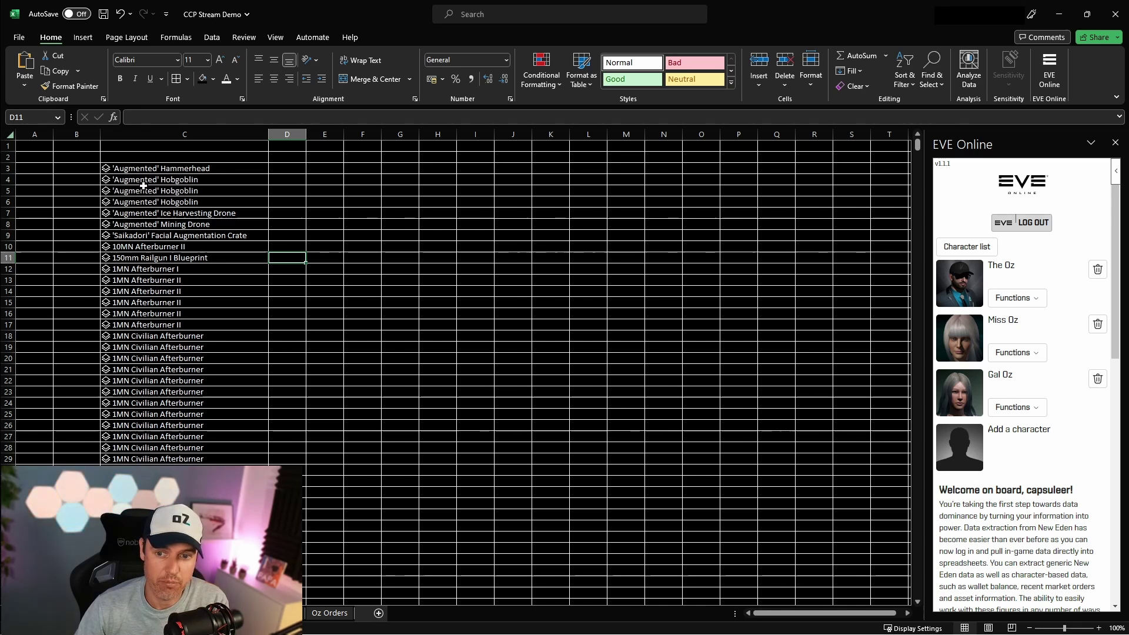
Open the 'Augmented' Hammerhead asset card, scroll through its details, and close it
click(107, 171)
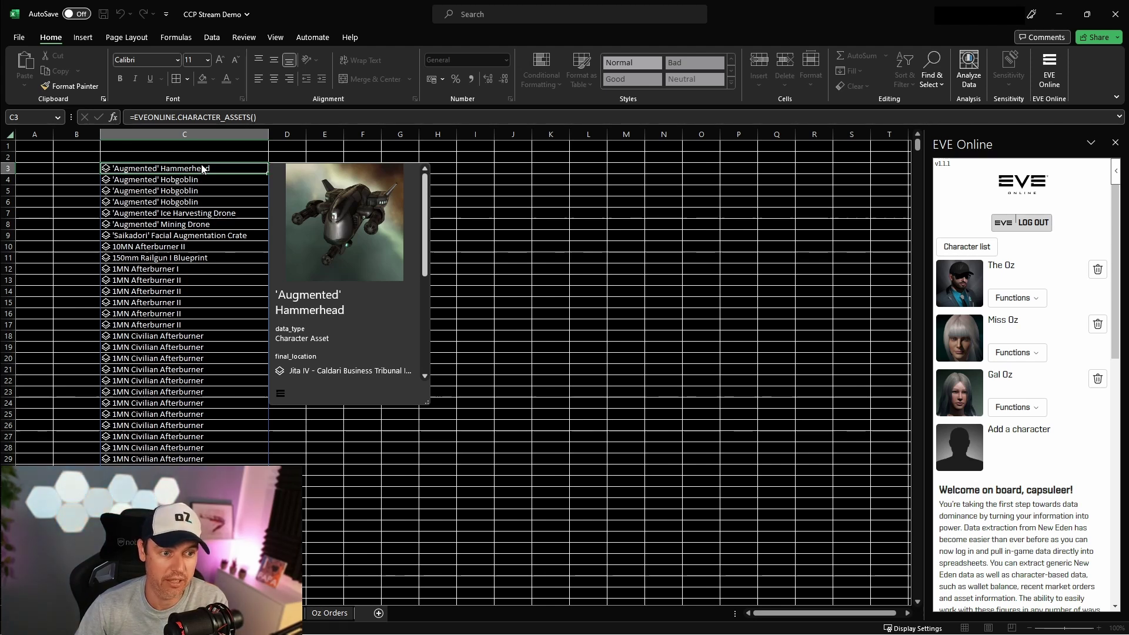
mouse_move(321, 184)
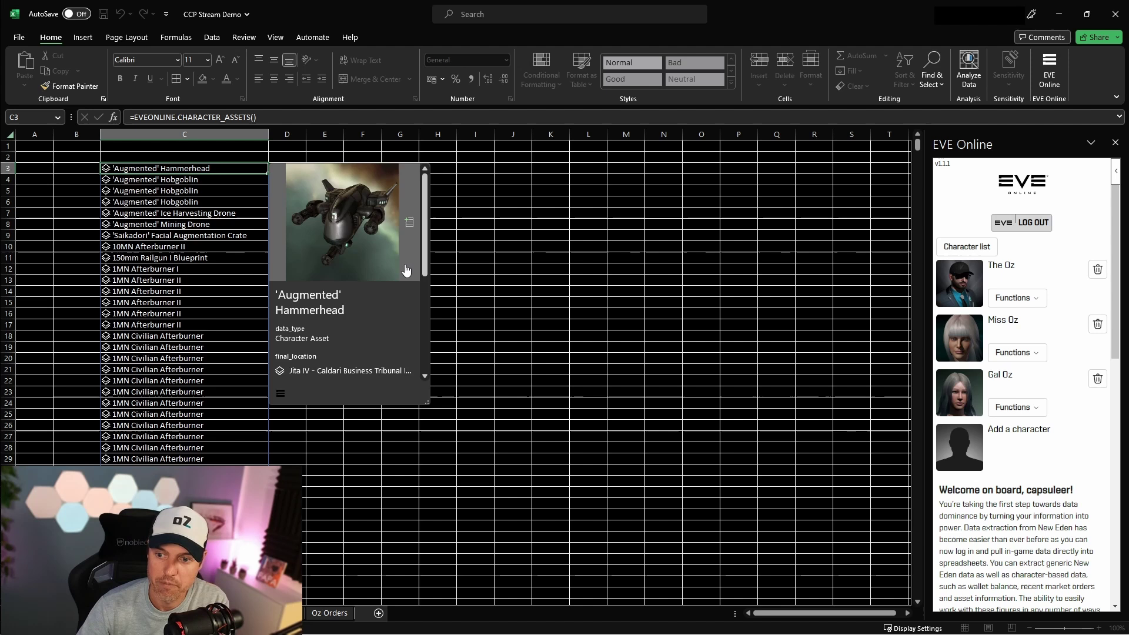
drag(425, 250, 434, 350)
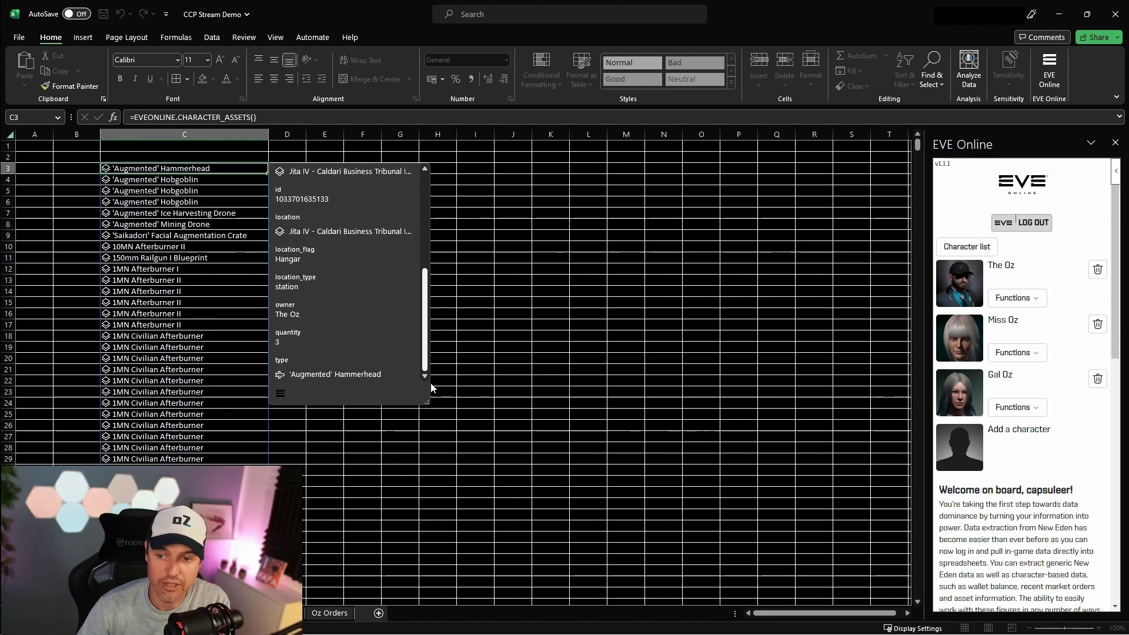
drag(428, 353, 431, 317)
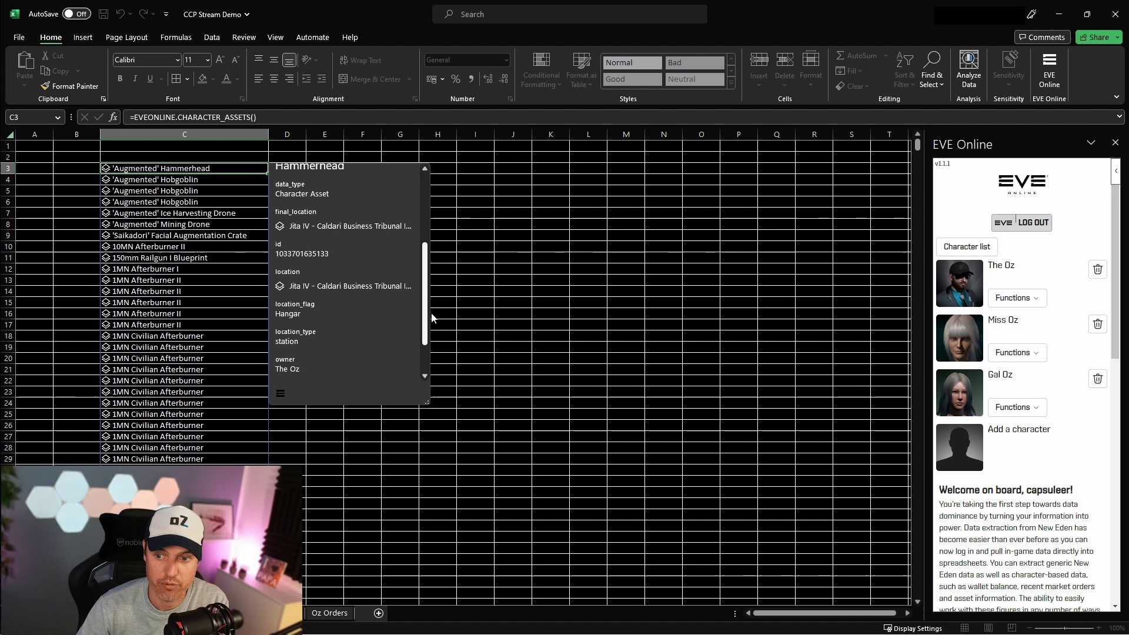
key(Escape)
Insert the owner field into D3 and fill it down to row 10
click(278, 155)
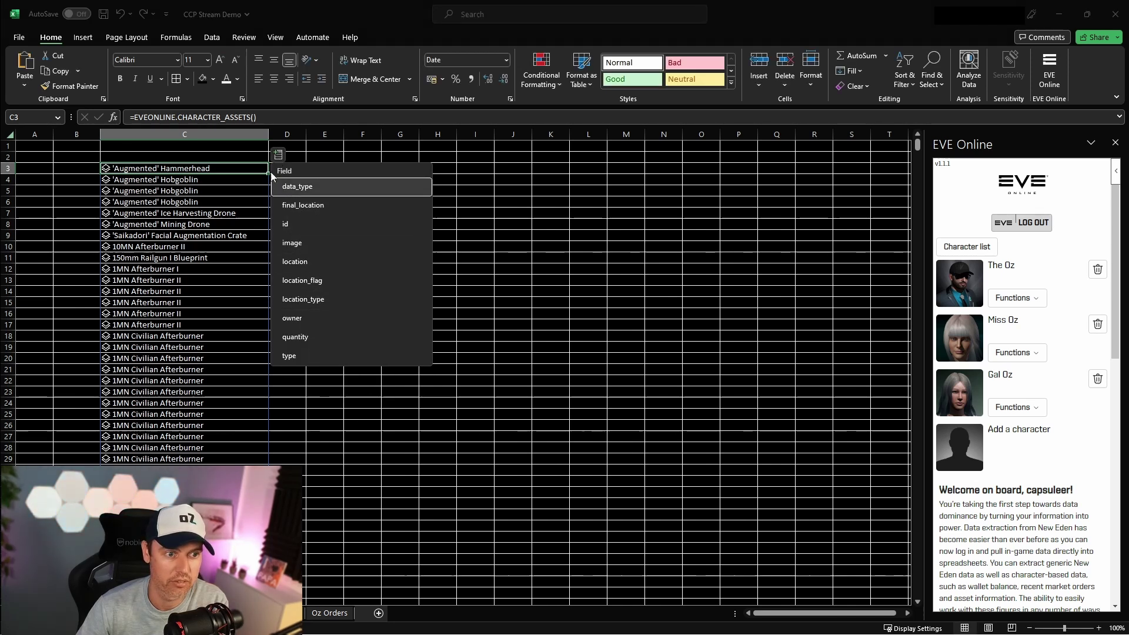
click(106, 168)
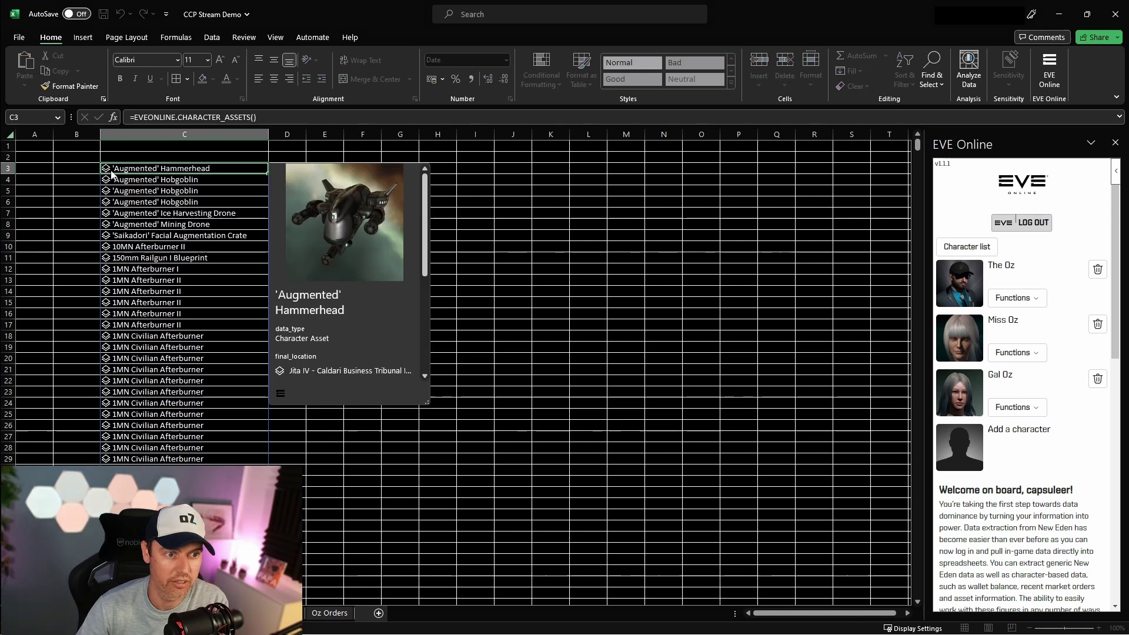
click(245, 169)
click(278, 155)
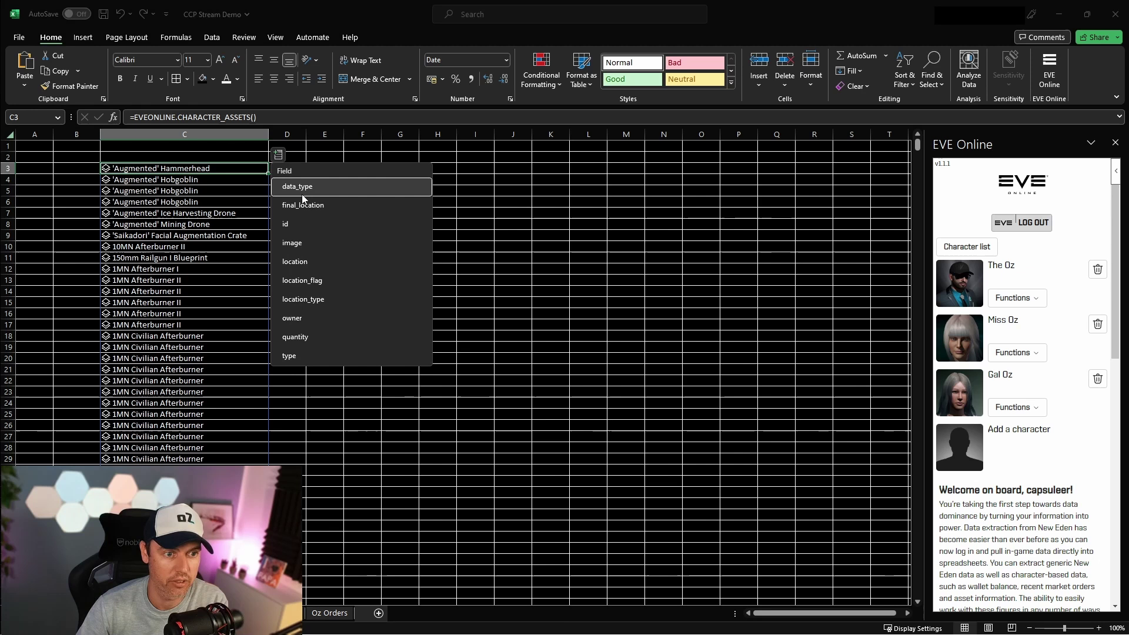
click(326, 318)
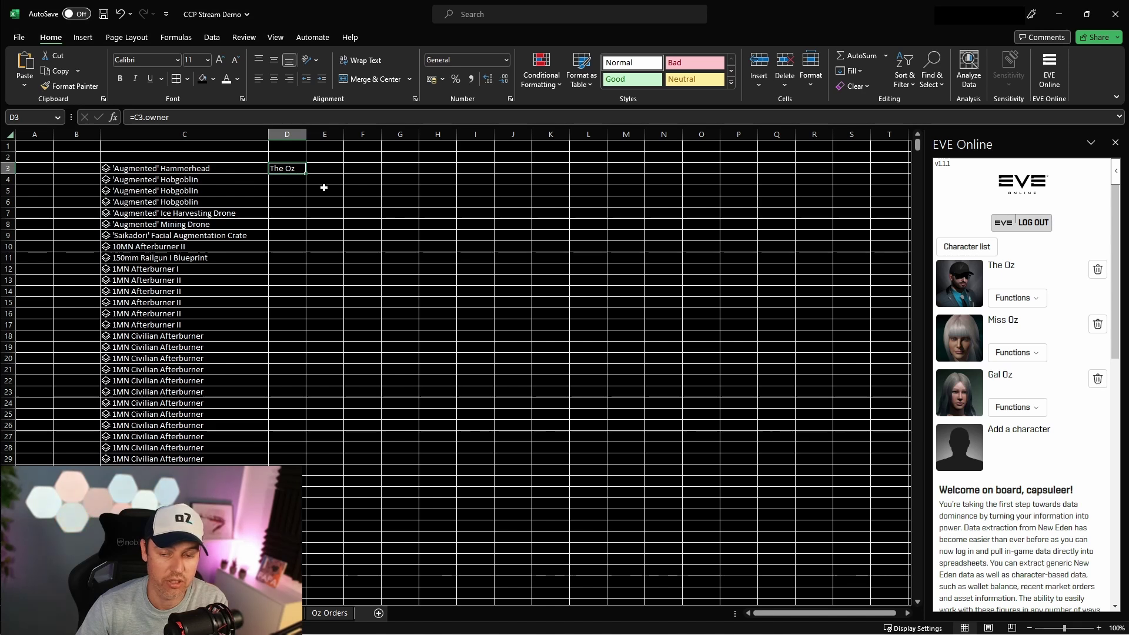
drag(305, 175, 294, 252)
click(399, 224)
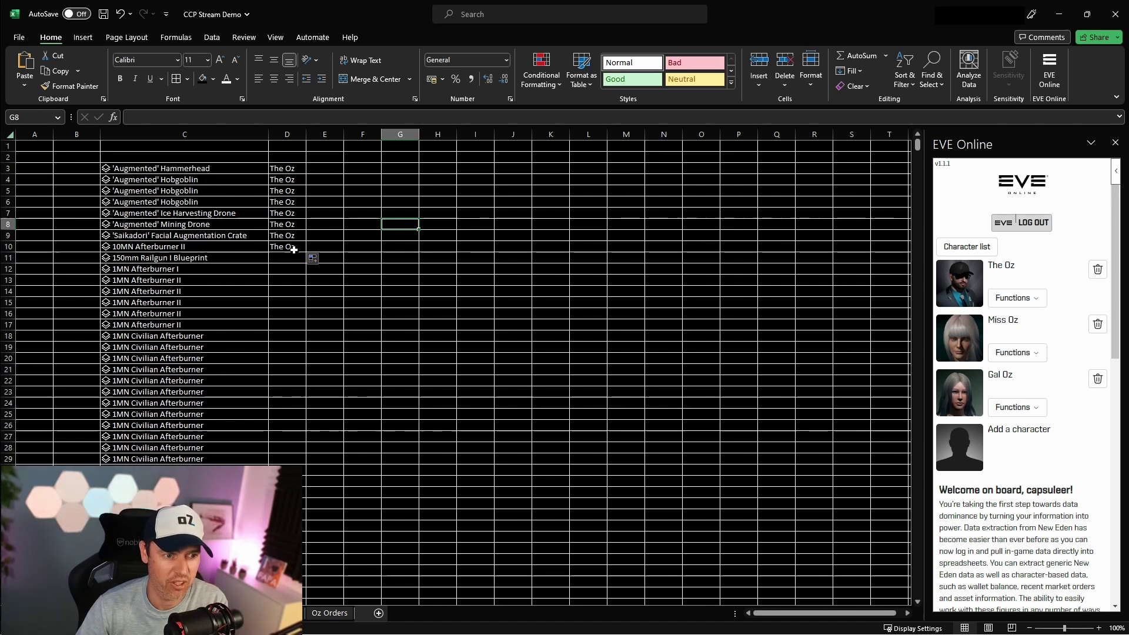
Insert the quantity field (=C3.quantity) into E3 and fill it down the column
click(233, 168)
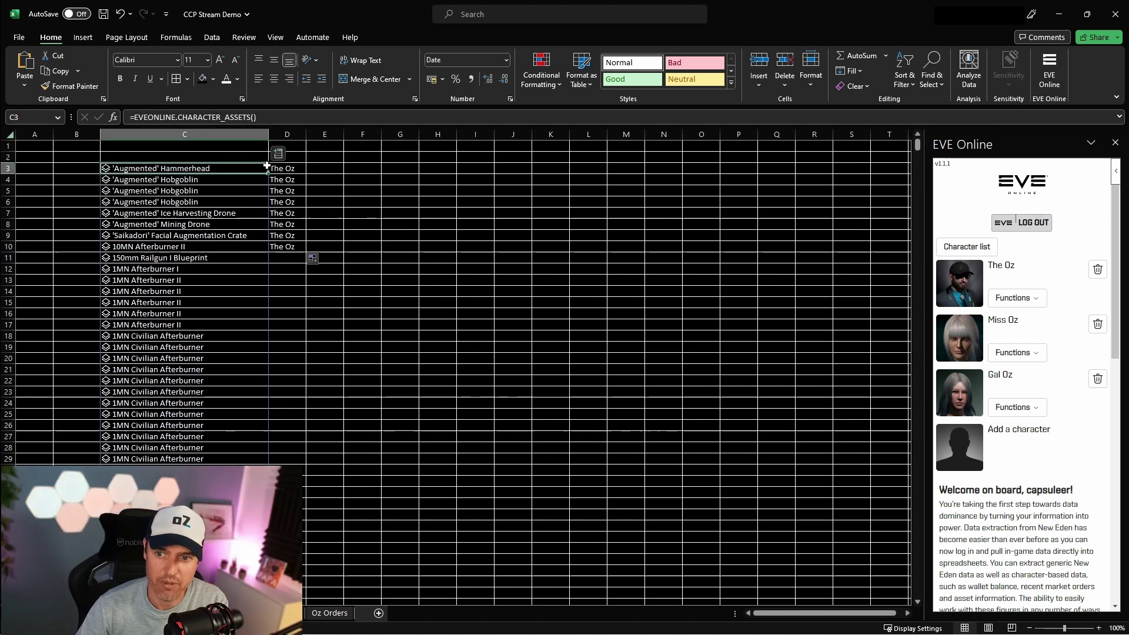
click(279, 154)
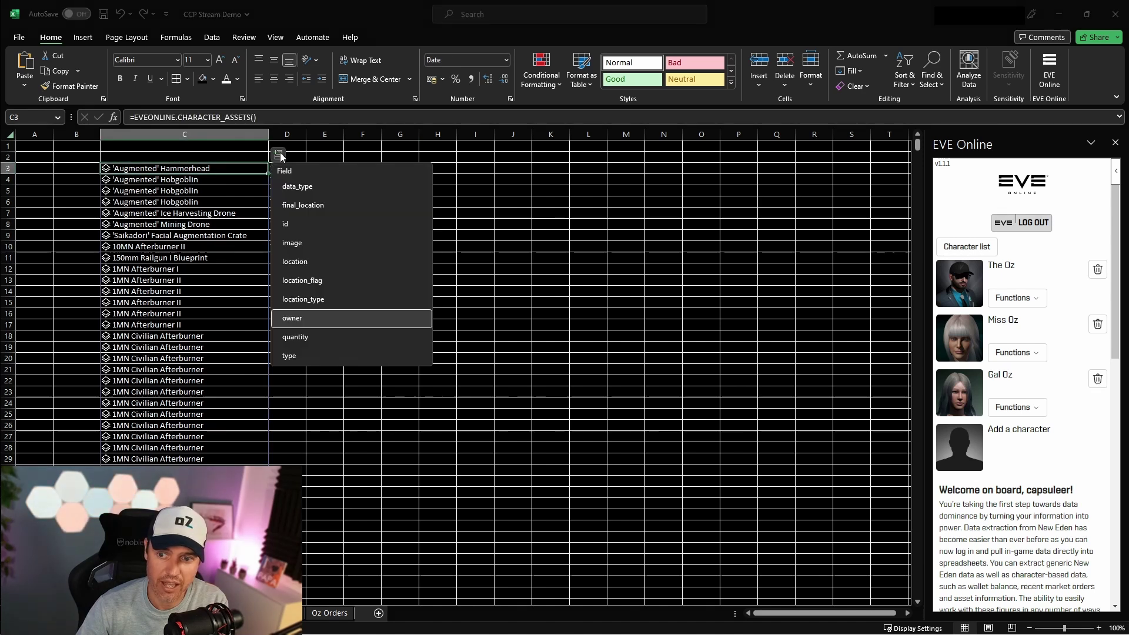
click(332, 337)
double_click(345, 173)
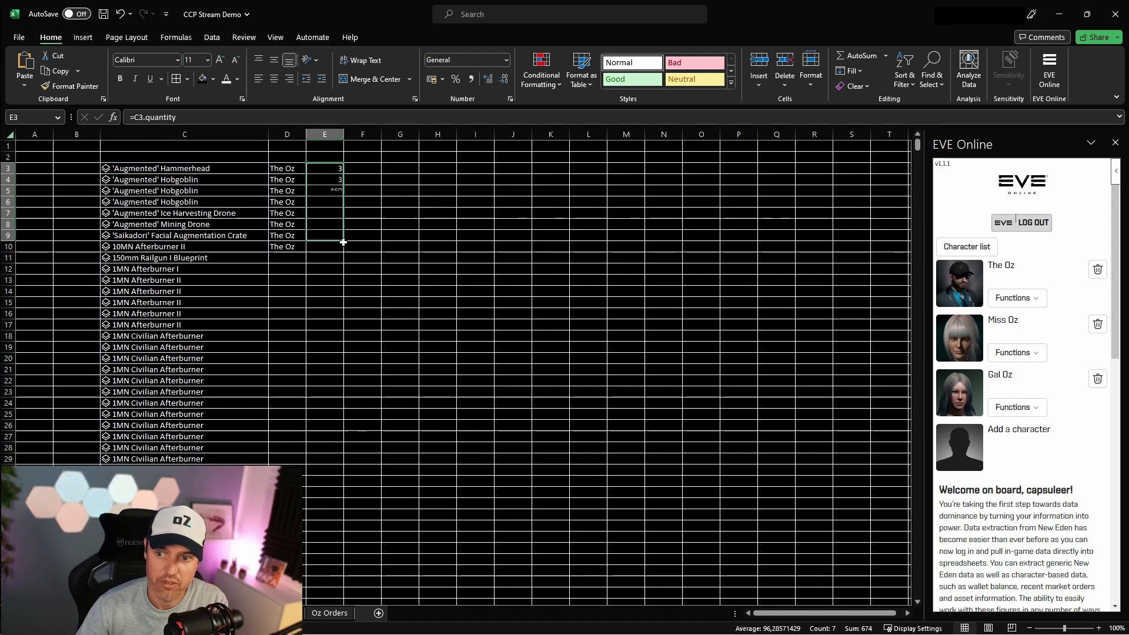
click(362, 224)
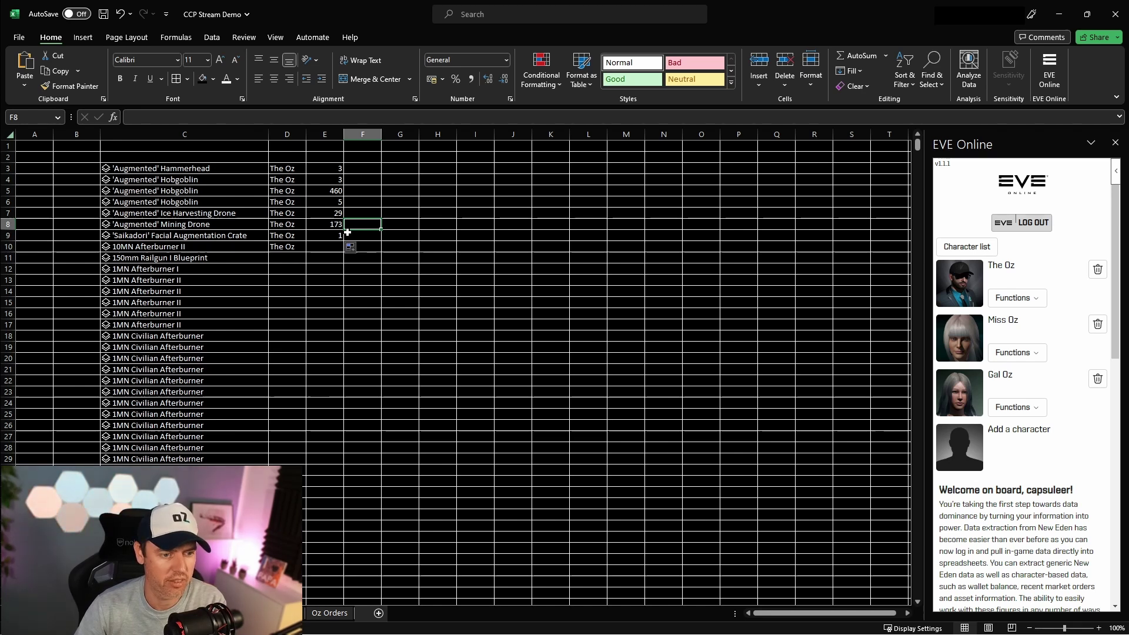
Insert the type field from C3's asset record into F3, showing 'Augmented' Hammerhead
click(264, 169)
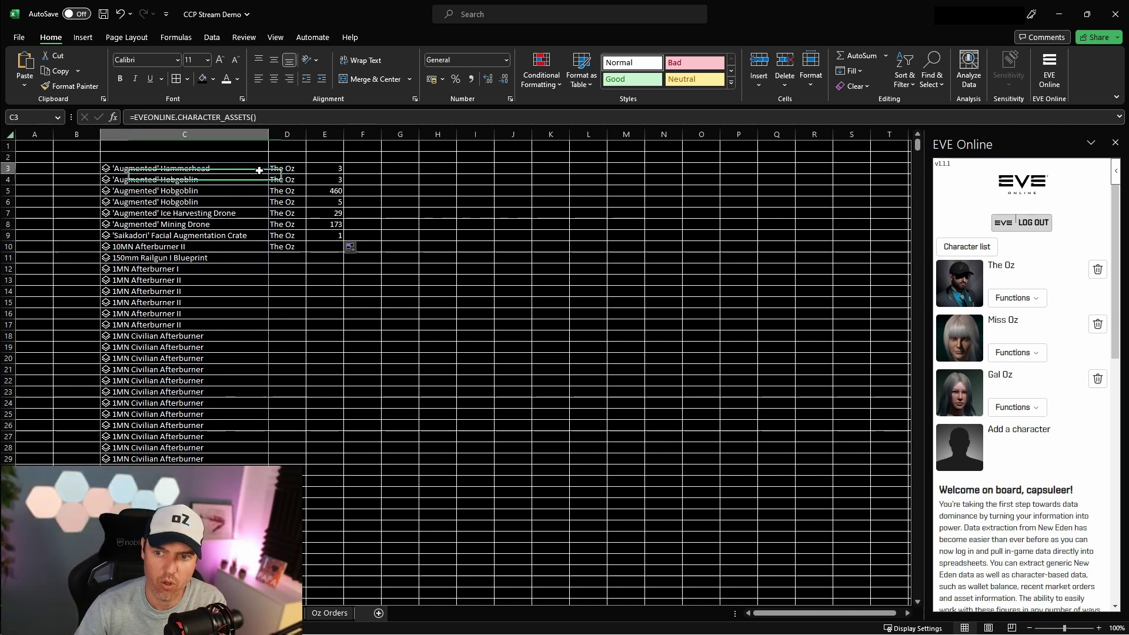
click(277, 155)
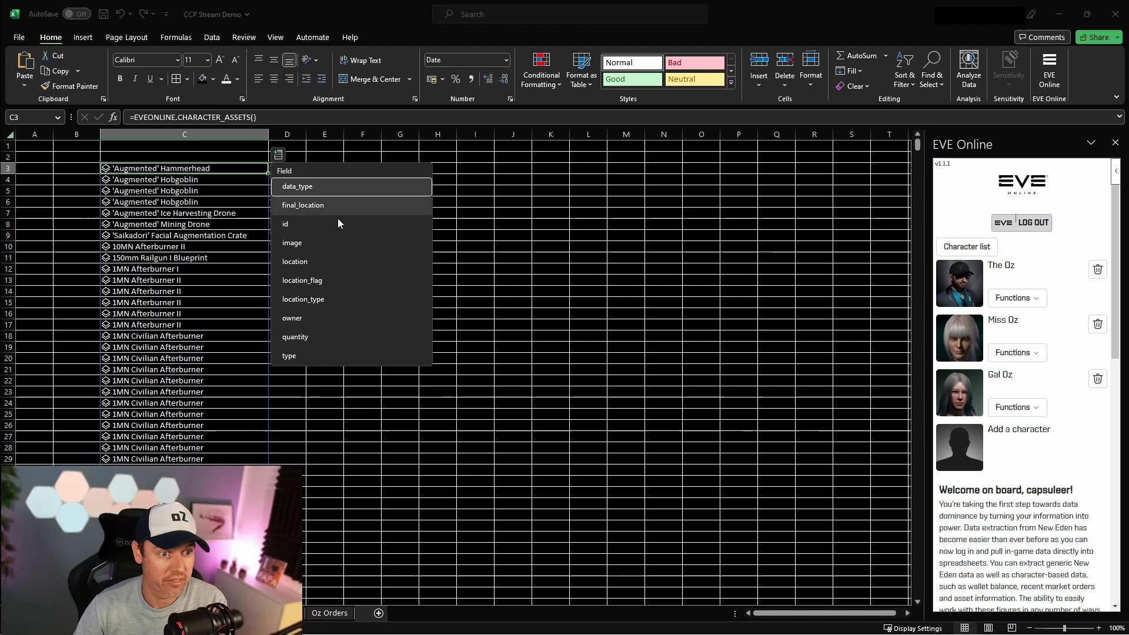
click(291, 357)
click(392, 235)
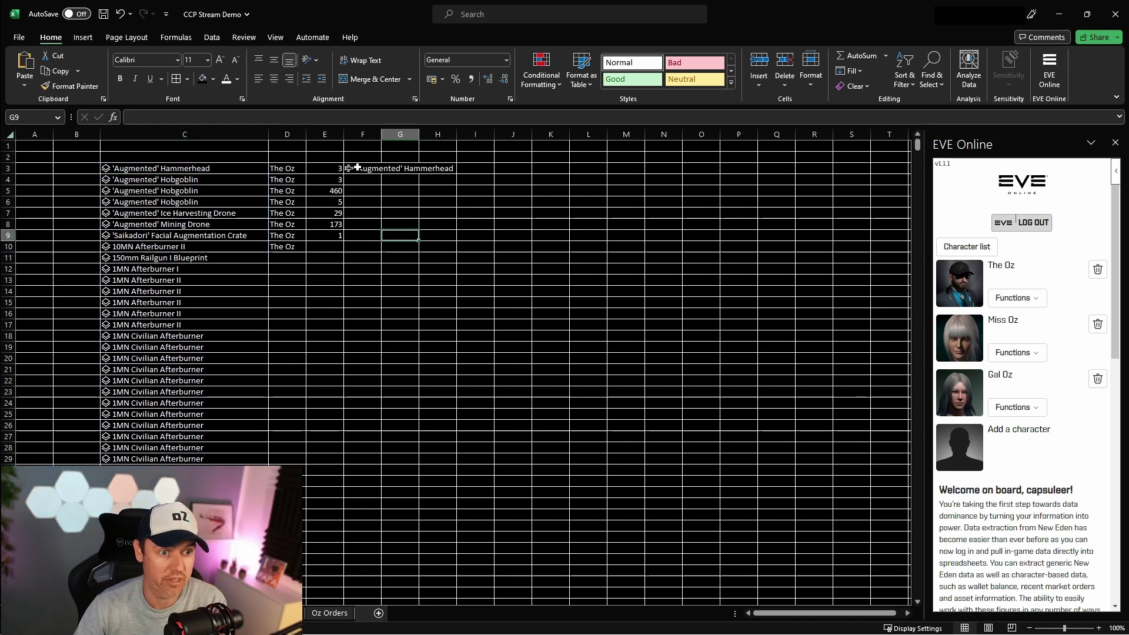
Widen column F so the 'Augmented' Hammerhead type name fits
click(205, 169)
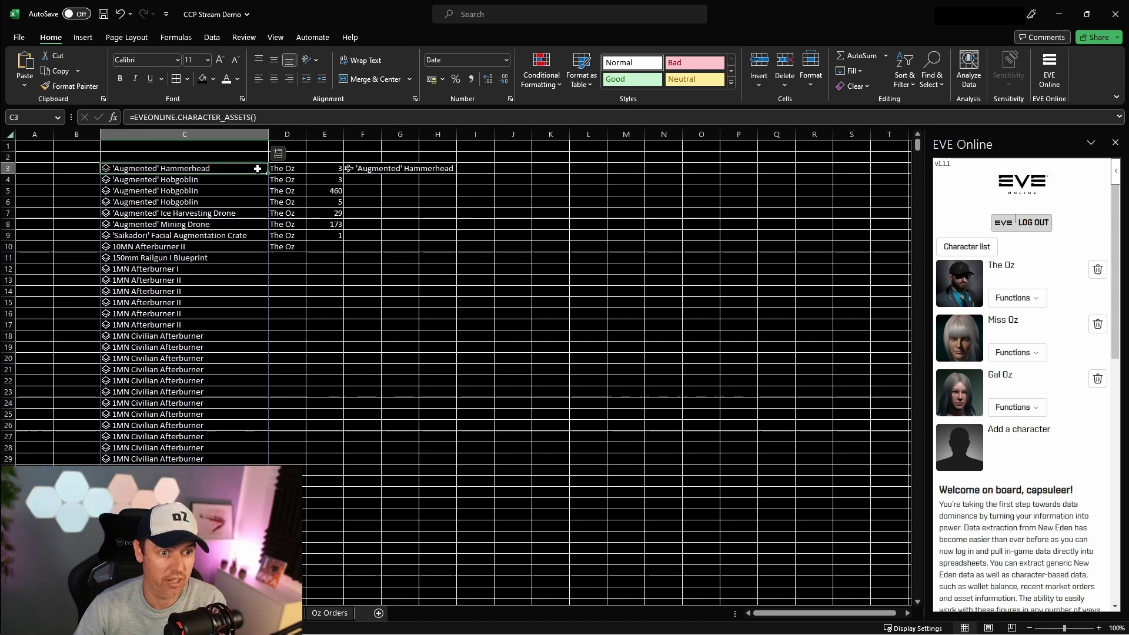
click(367, 169)
click(188, 172)
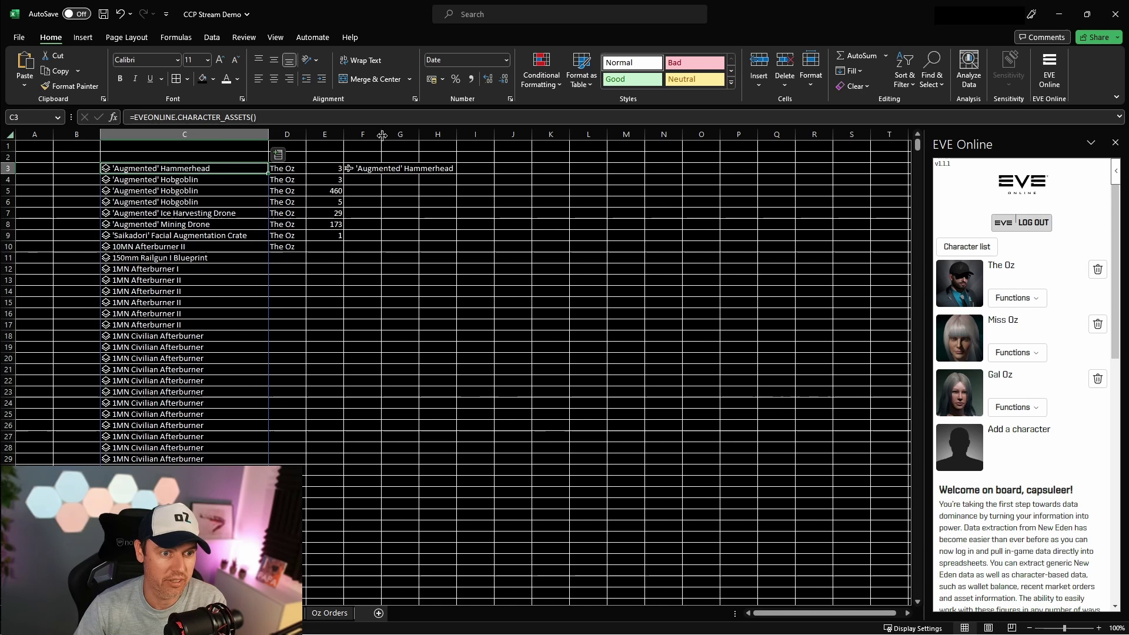
drag(381, 135, 457, 135)
click(394, 169)
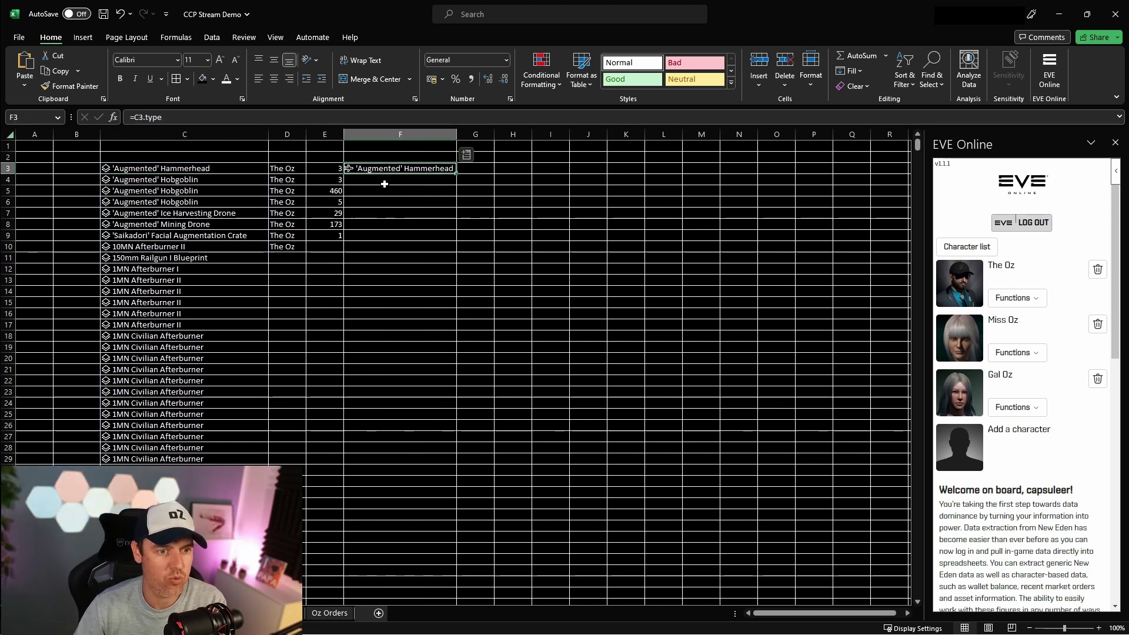
Show the item type fields for F3, such as Adjusted Price, Average Price and basePrice
click(184, 170)
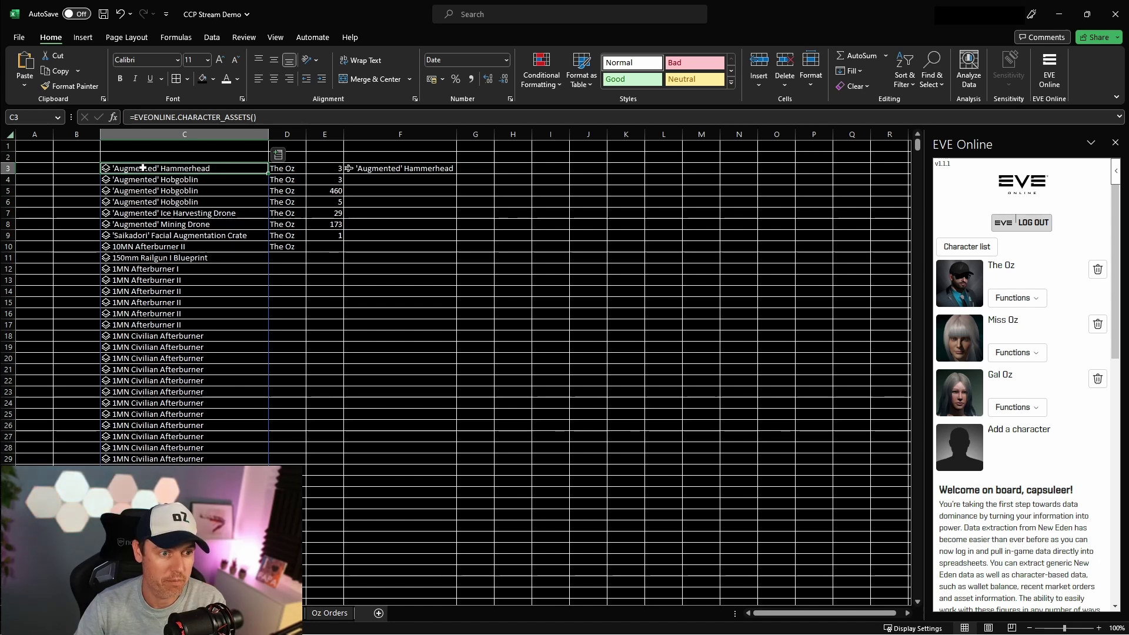
click(387, 170)
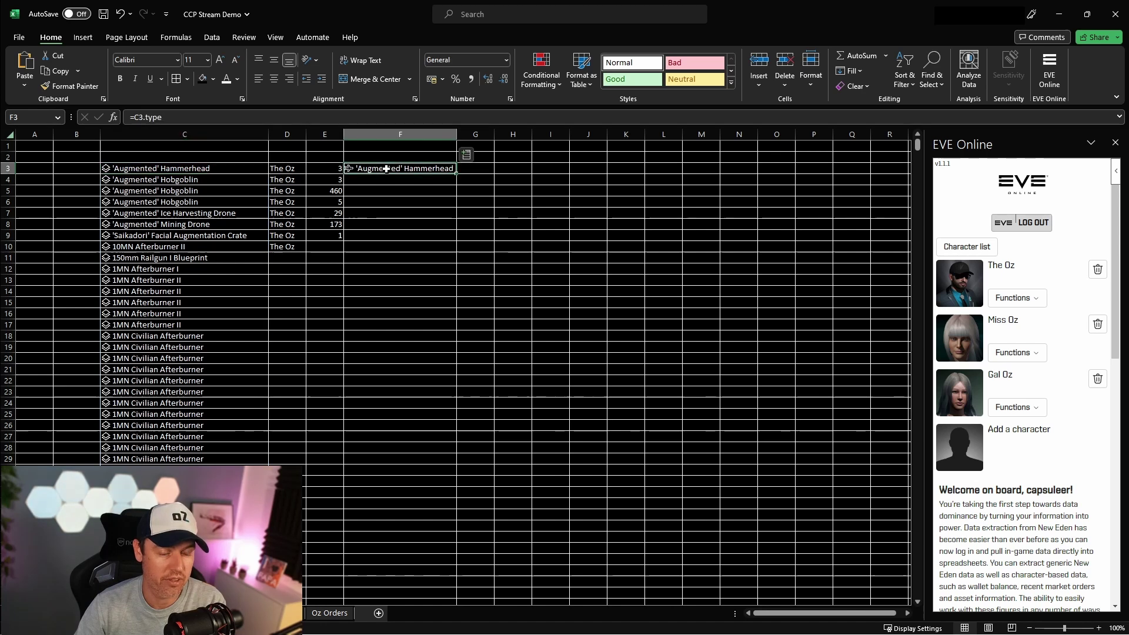
click(205, 169)
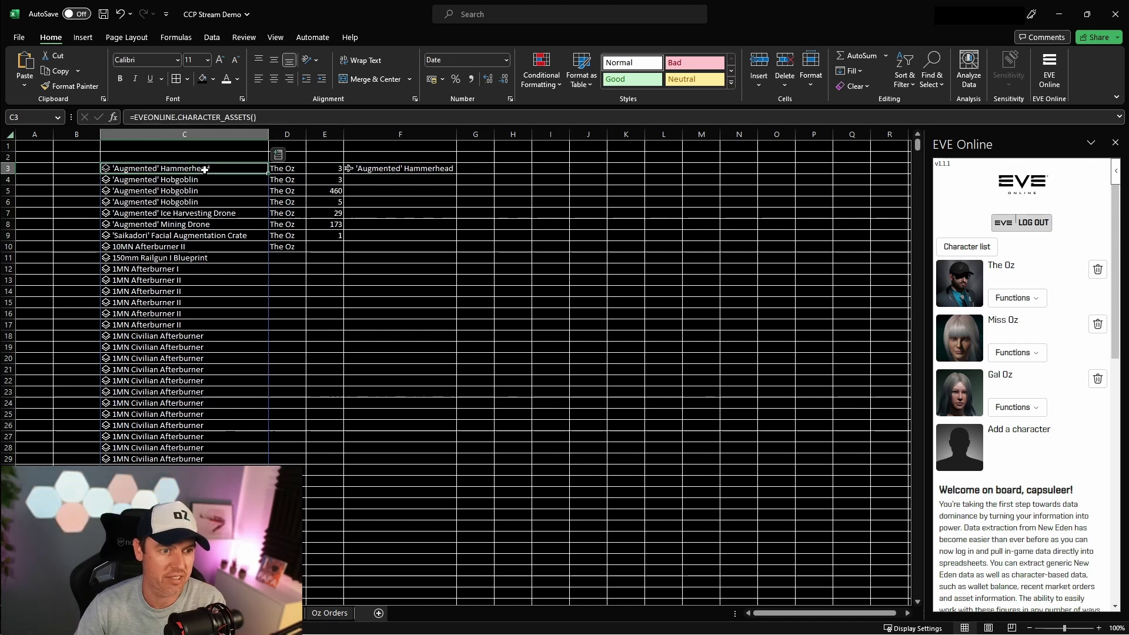
click(375, 169)
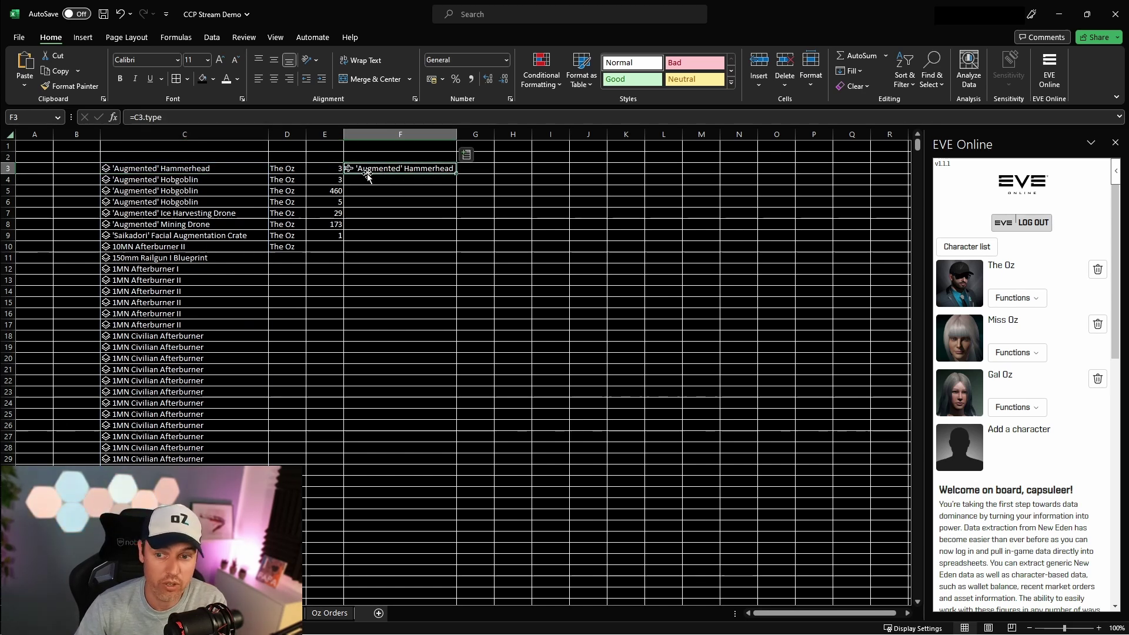
click(466, 155)
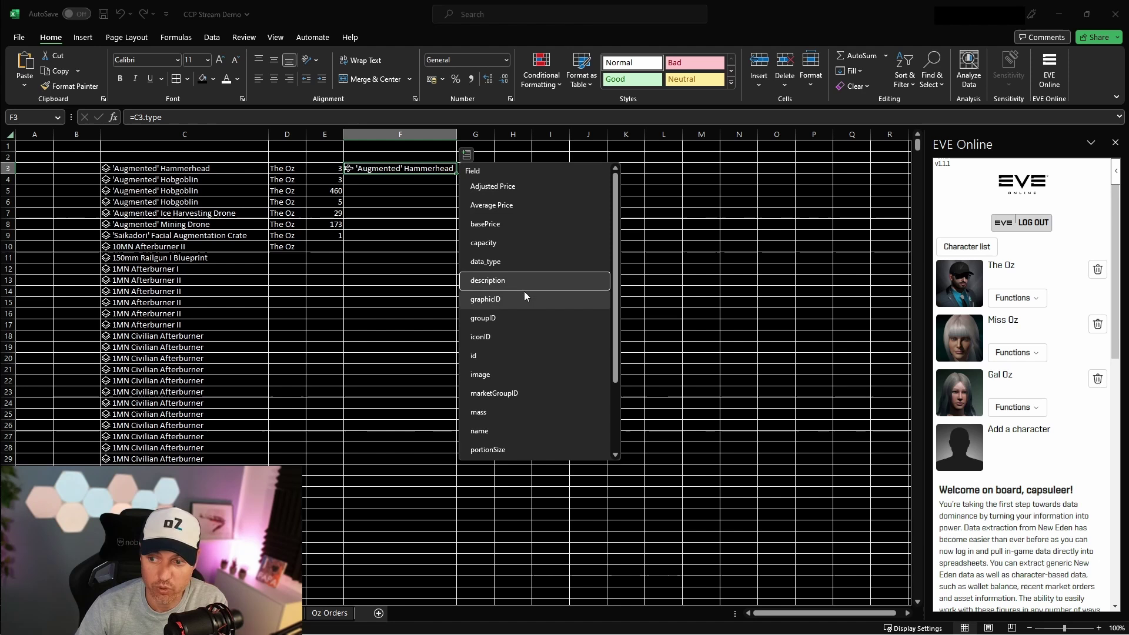
Choose Average Price from F3's field list so G3 holds =F3.[Average Price], showing 9889518
scroll(524, 294, down, 1)
scroll(525, 310, down, 3)
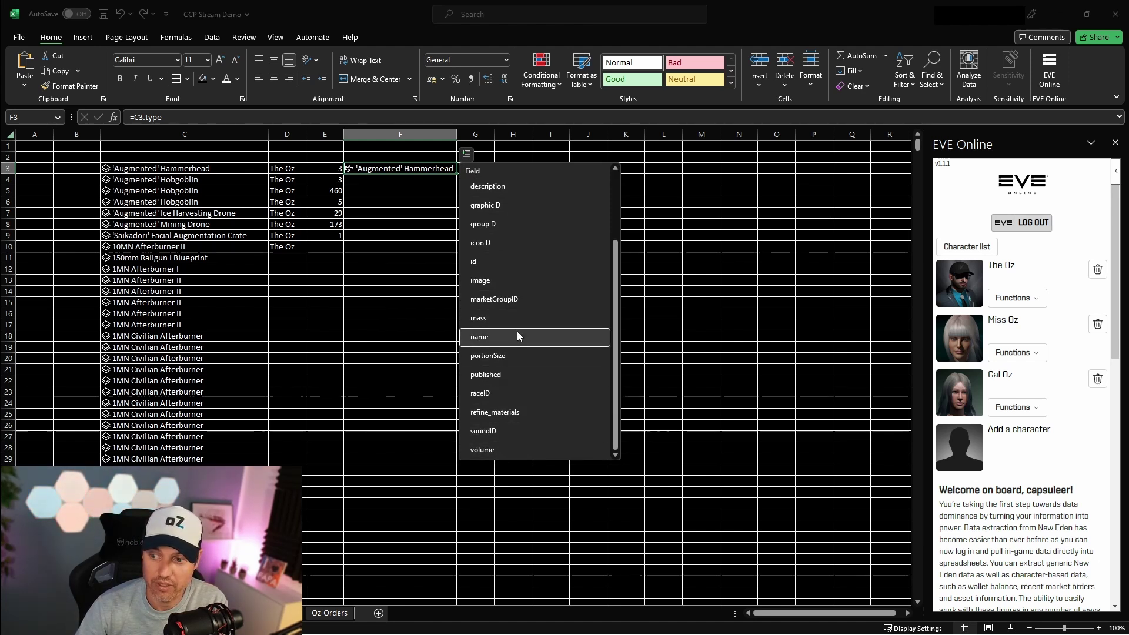
scroll(520, 335, up, 3)
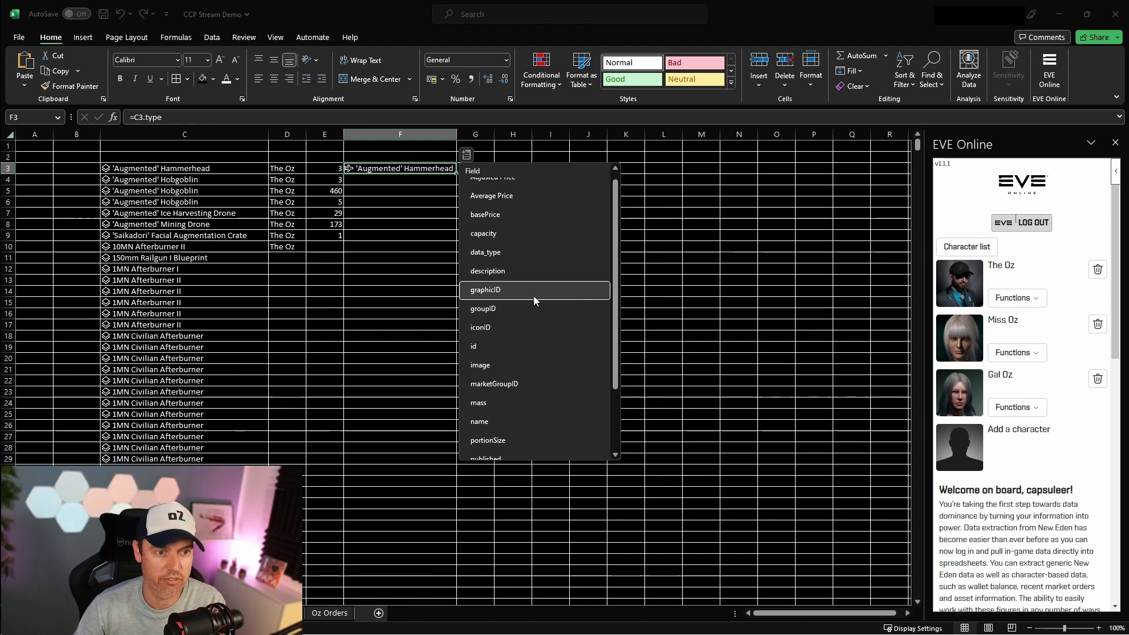
scroll(534, 300, up, 1)
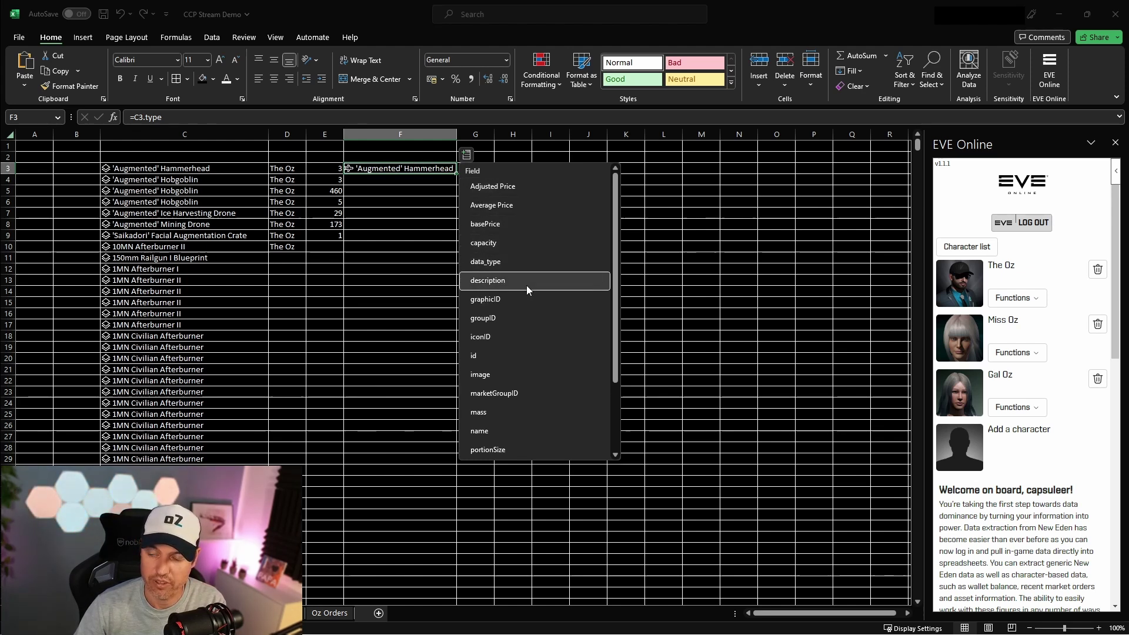
click(535, 207)
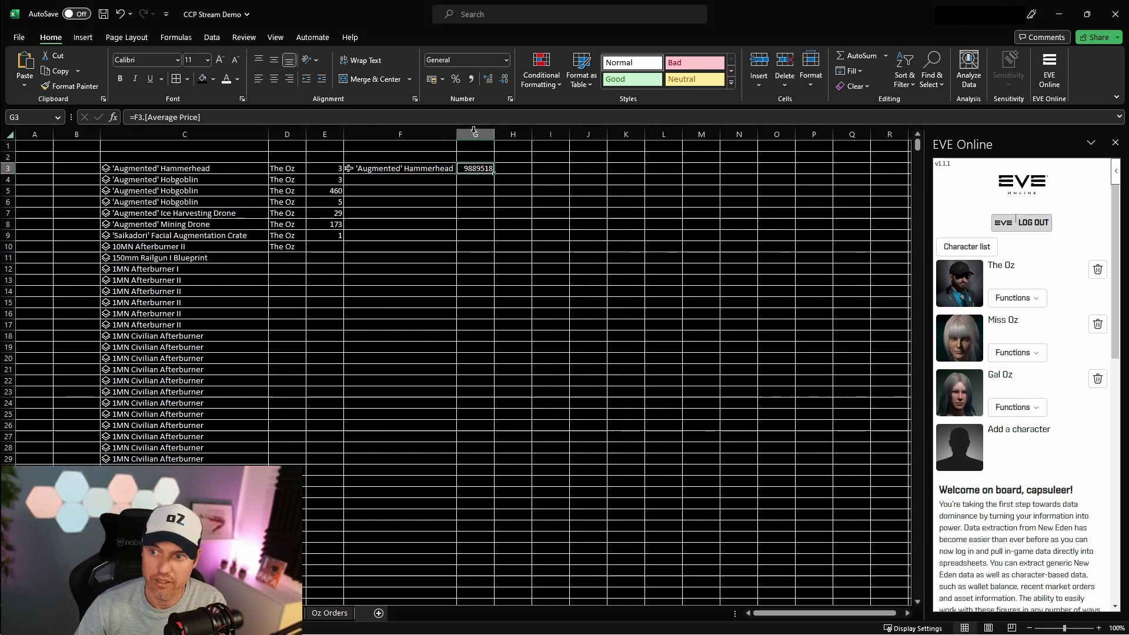
Format G3's average price as euros with no decimal places
click(443, 79)
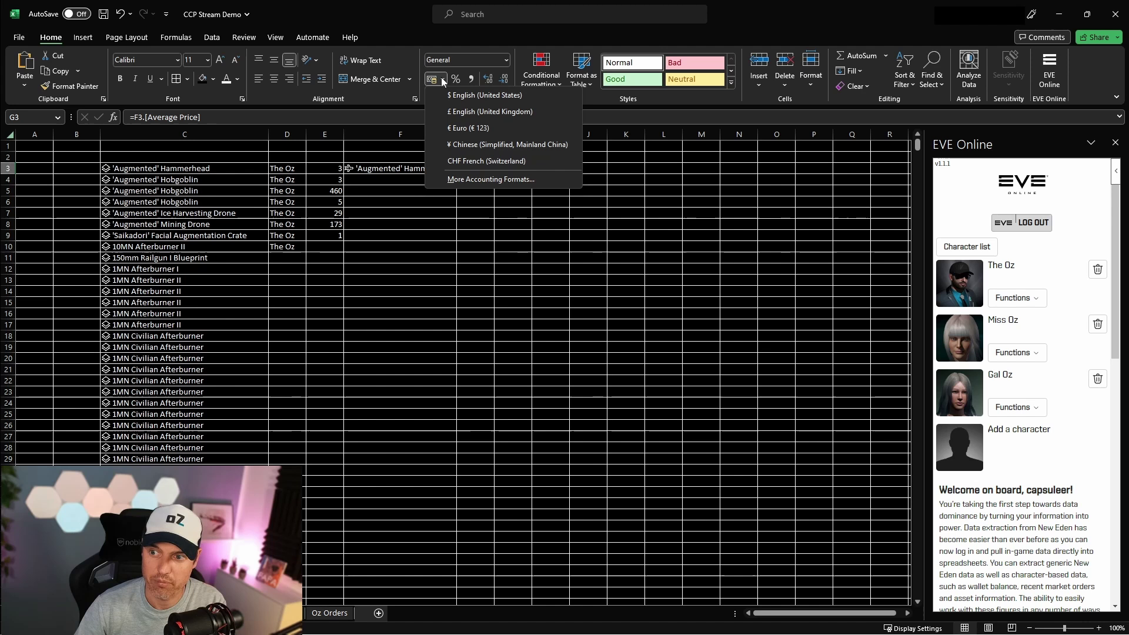
click(443, 79)
click(444, 80)
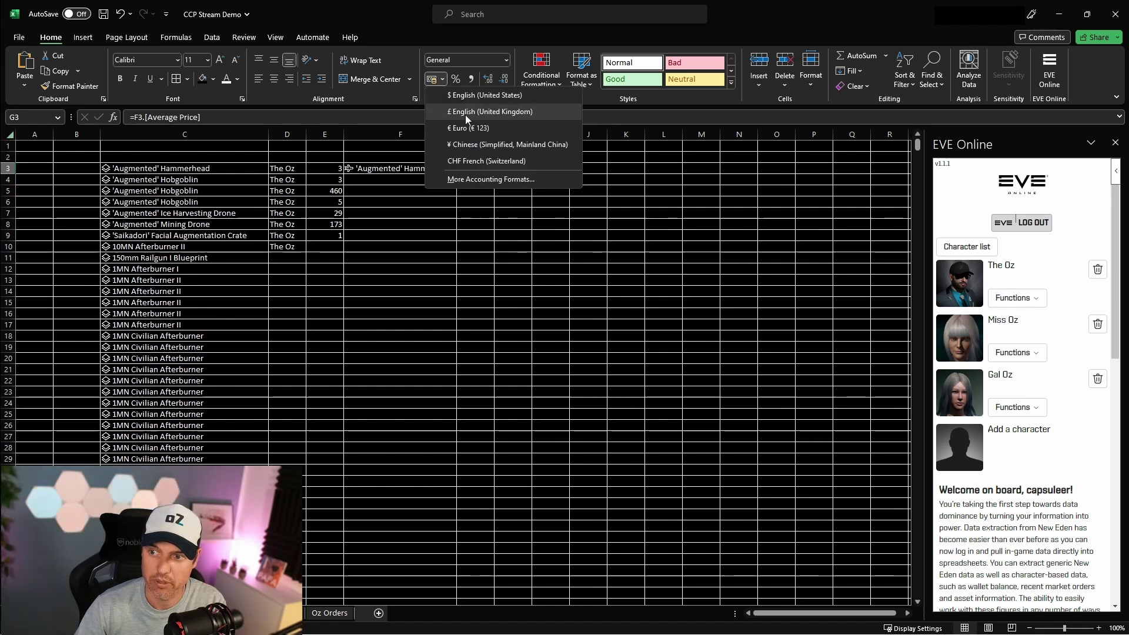
key(Escape)
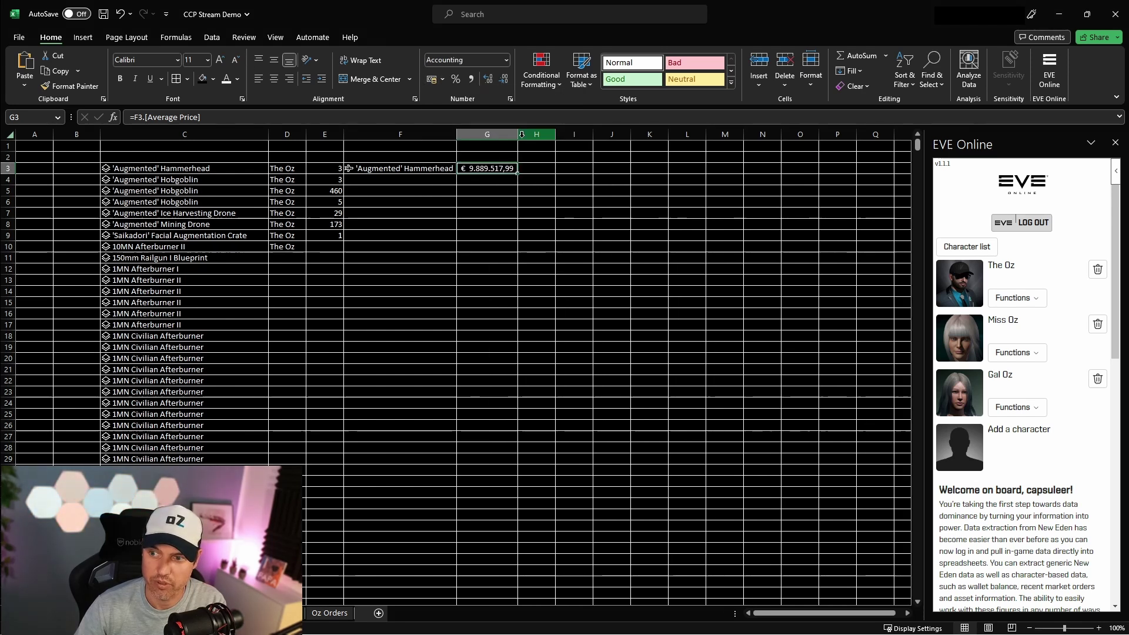
click(502, 79)
click(499, 177)
click(499, 168)
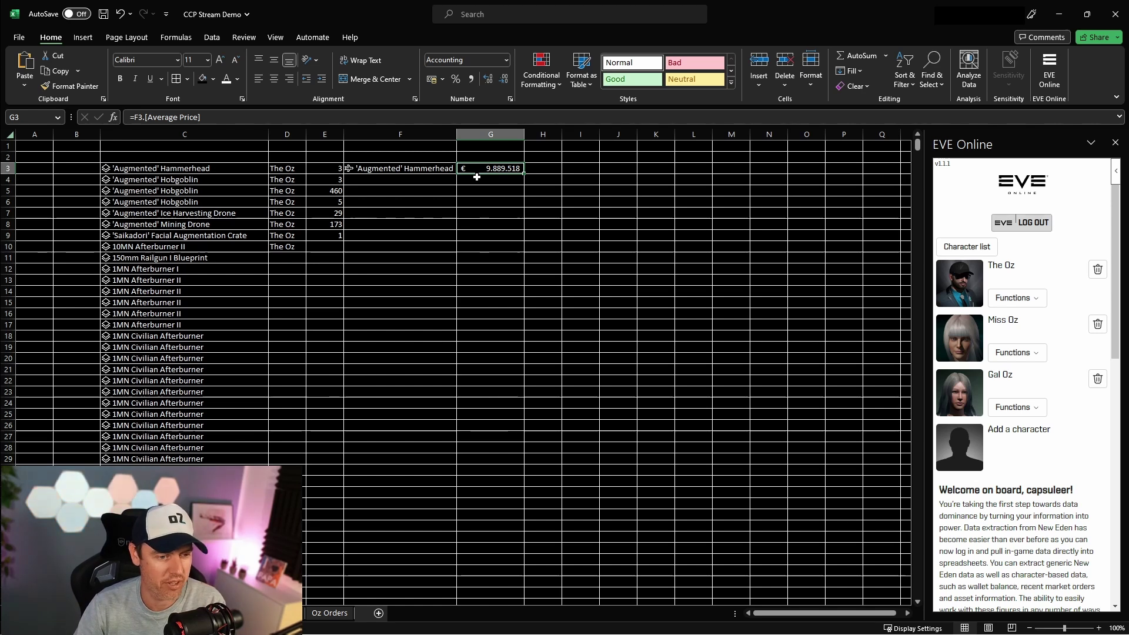
click(448, 202)
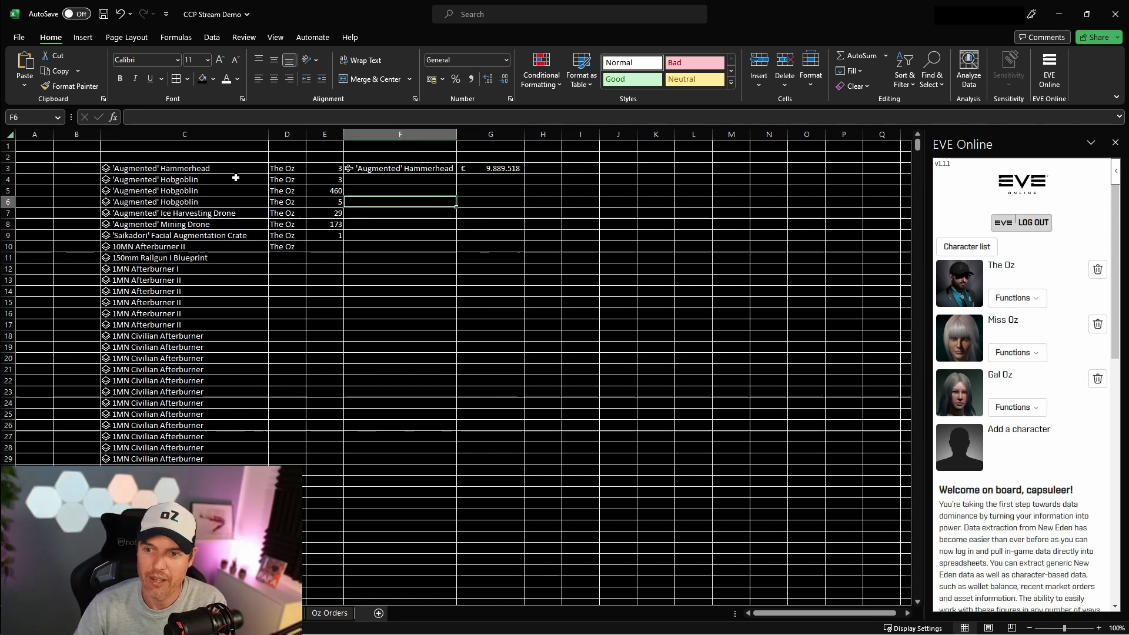
Copy the F3:G3 item type and average price lookups down through row 12
drag(405, 169, 521, 272)
click(400, 324)
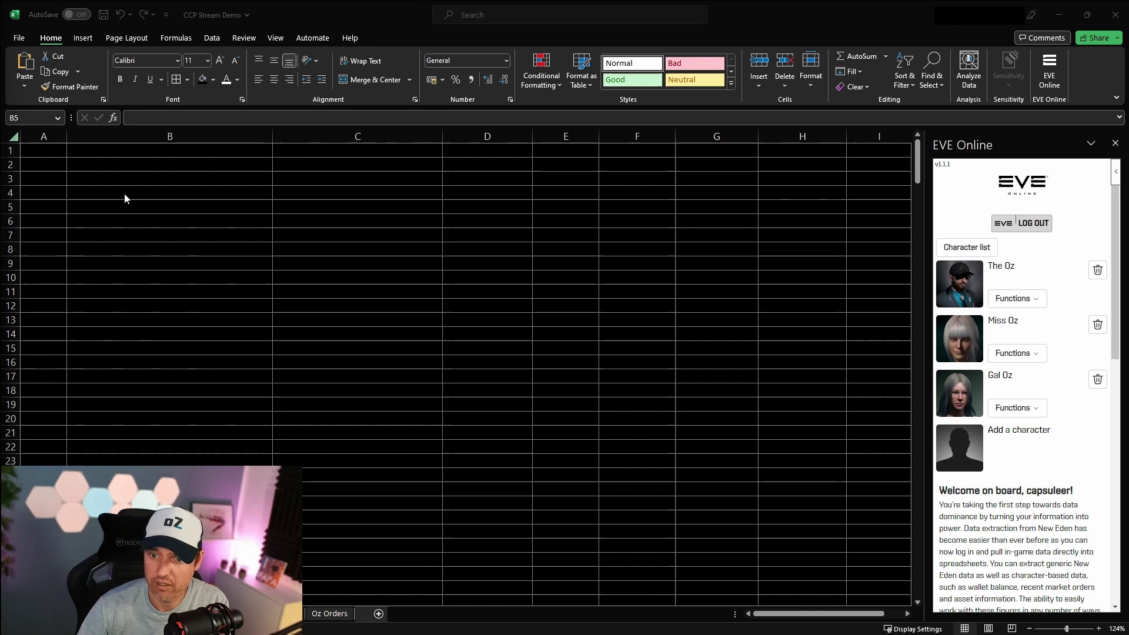
key(alt+Tab)
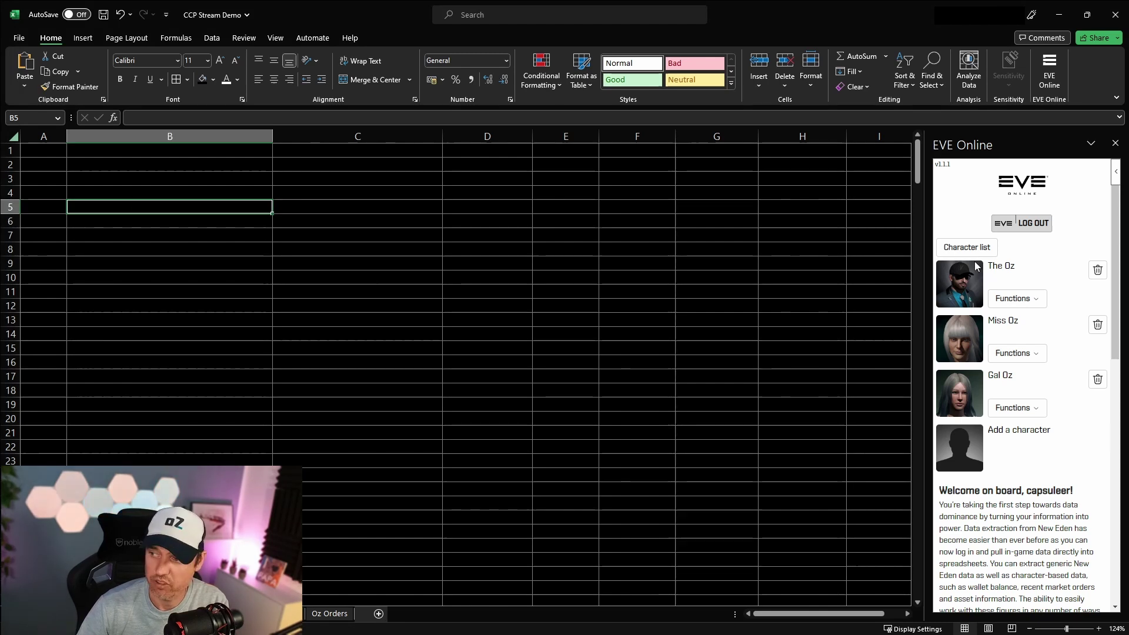
Insert the first character's wallet transactions formula into B5 from the EVE Online pane
click(1035, 298)
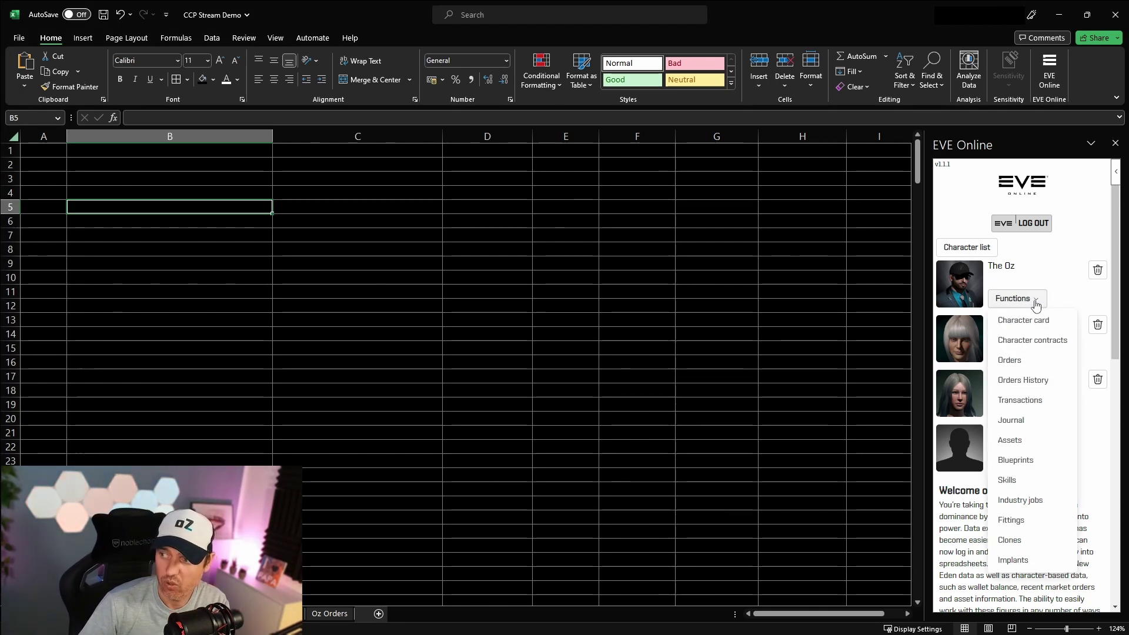
click(1020, 399)
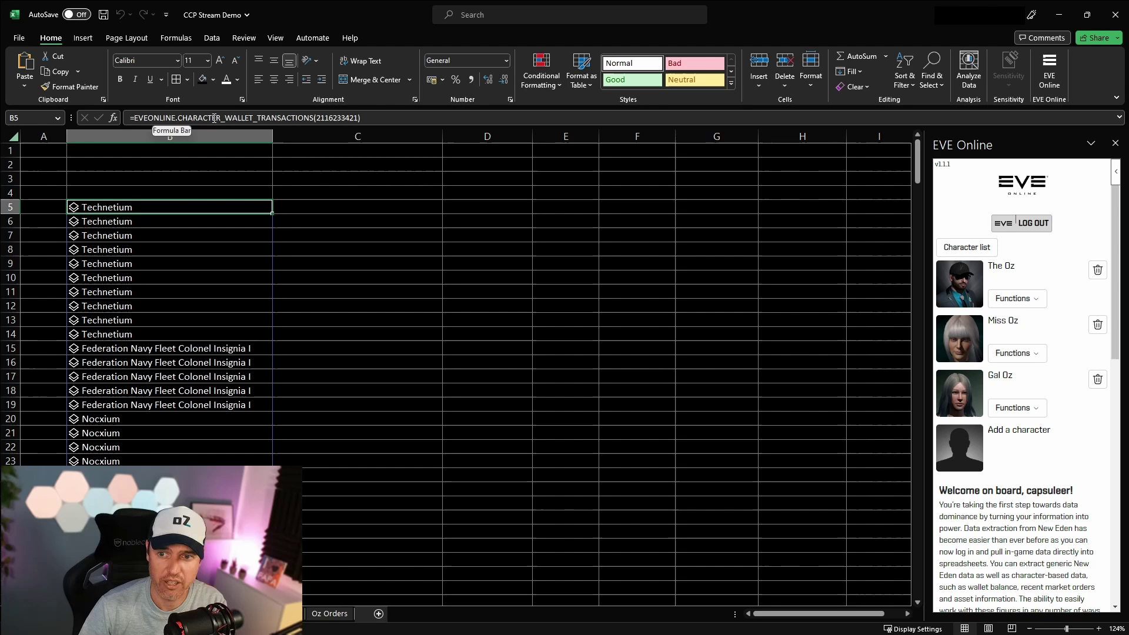
click(333, 118)
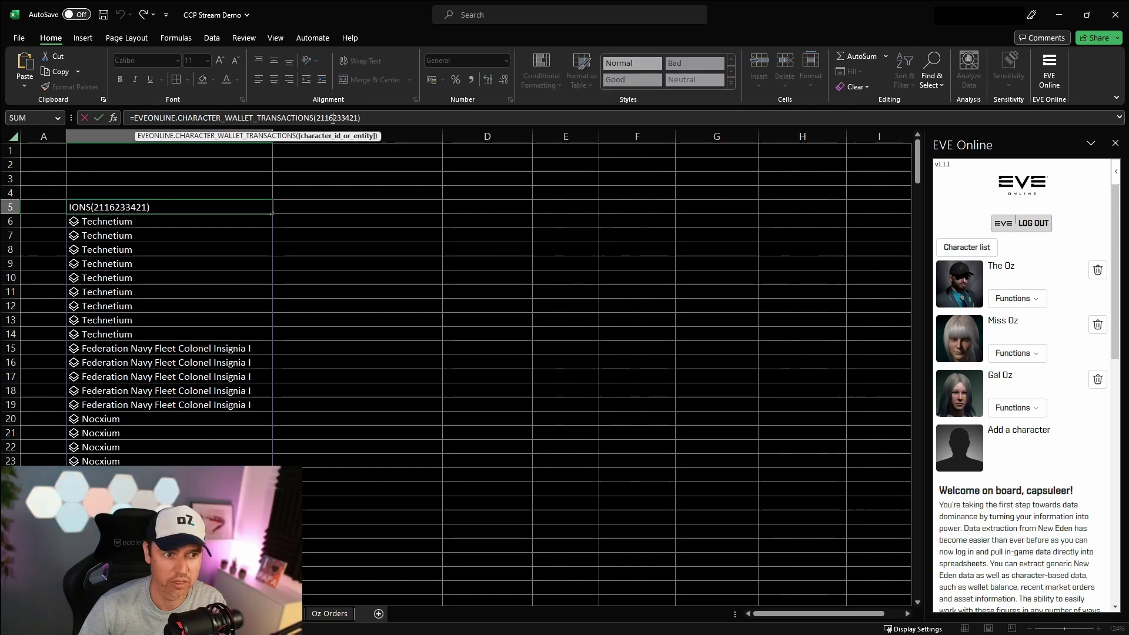
drag(316, 118, 360, 118)
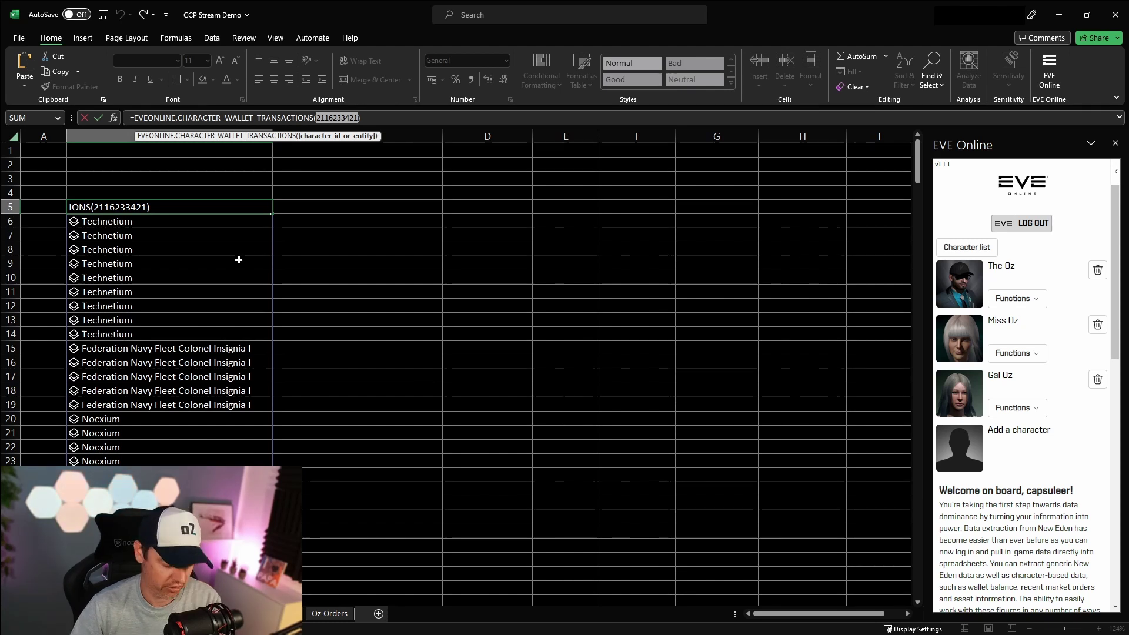
key(Escape)
click(329, 246)
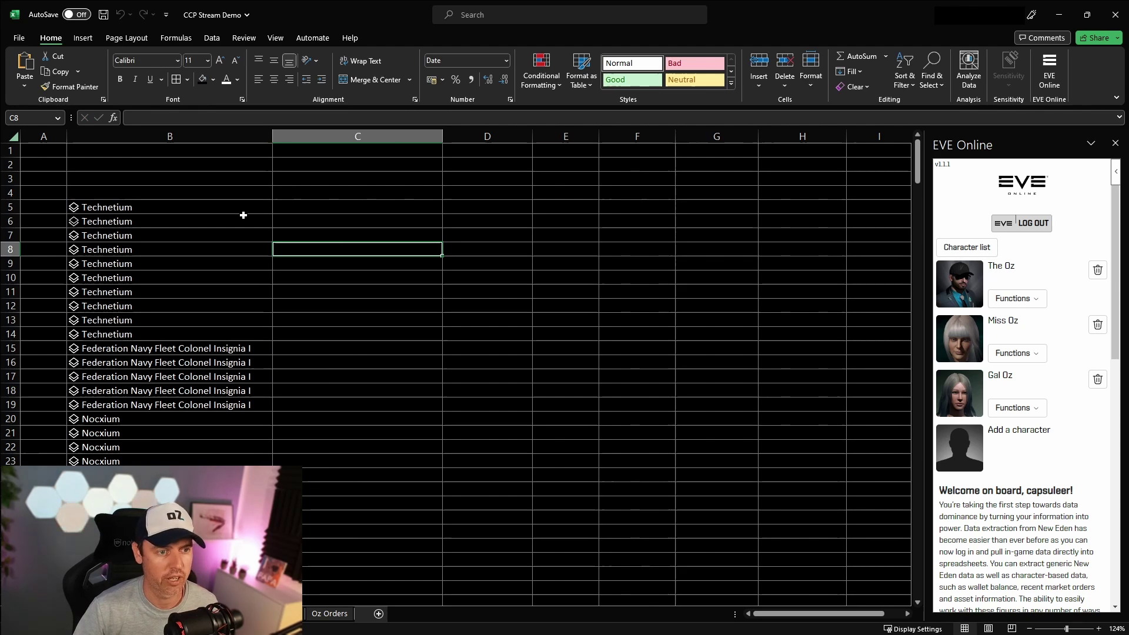
click(163, 209)
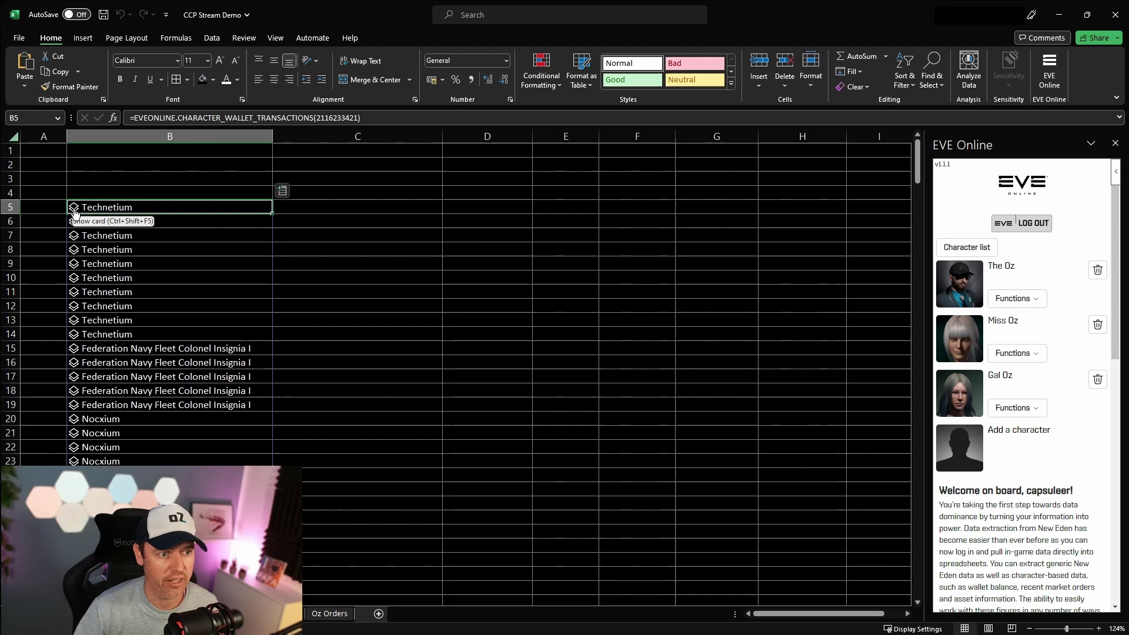
Insert the transaction date and unit_price fields into C5 and D5 beside the items
click(282, 192)
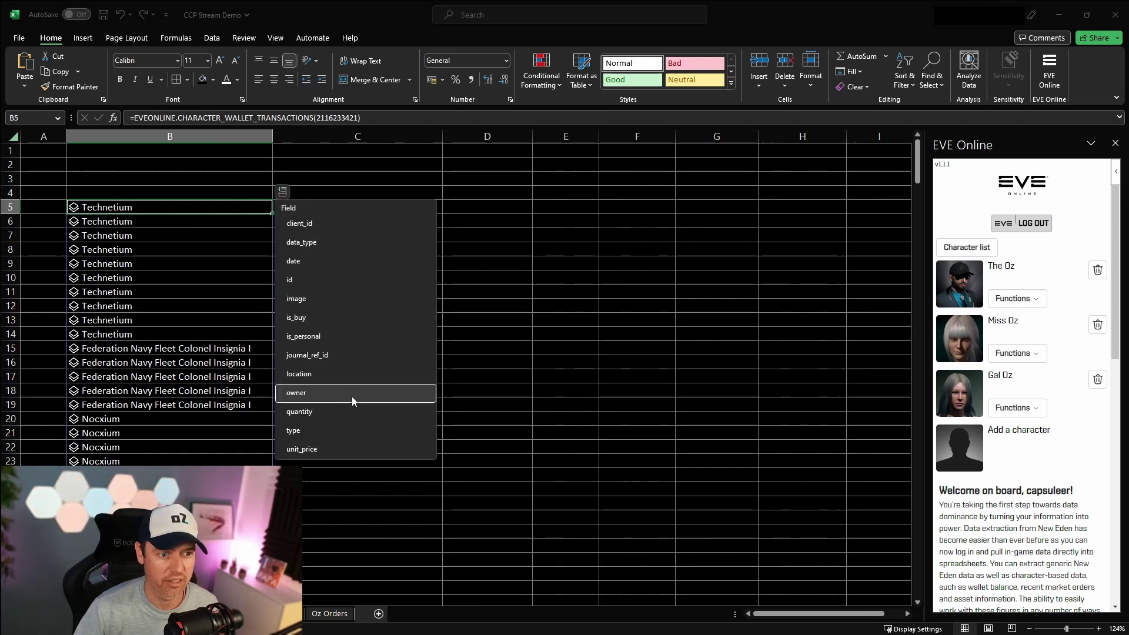
click(347, 260)
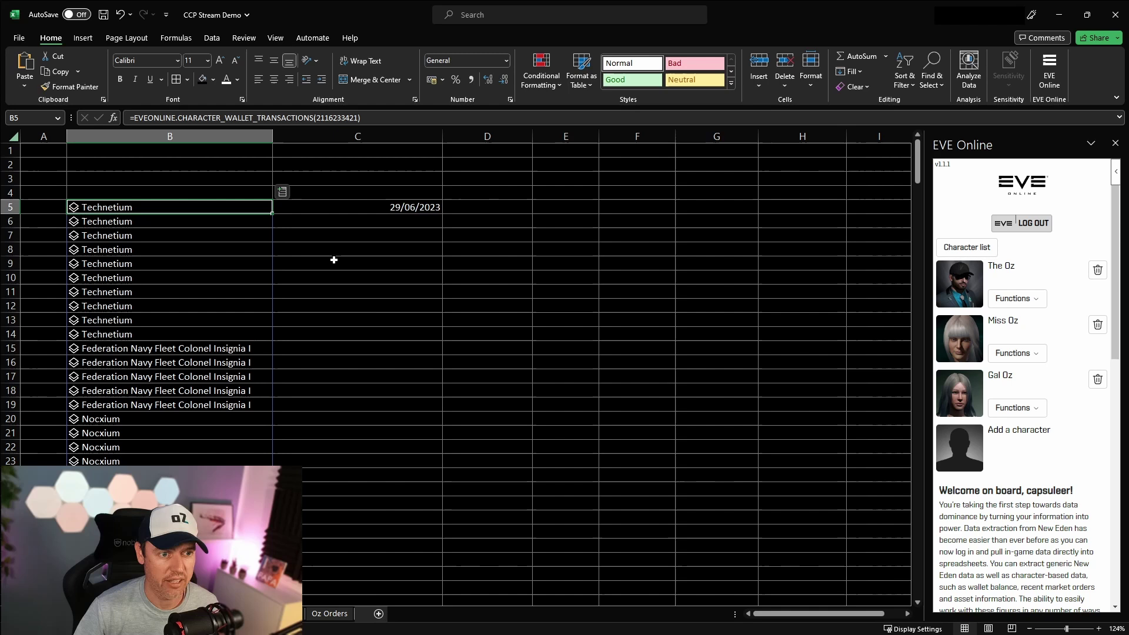
click(283, 192)
click(328, 449)
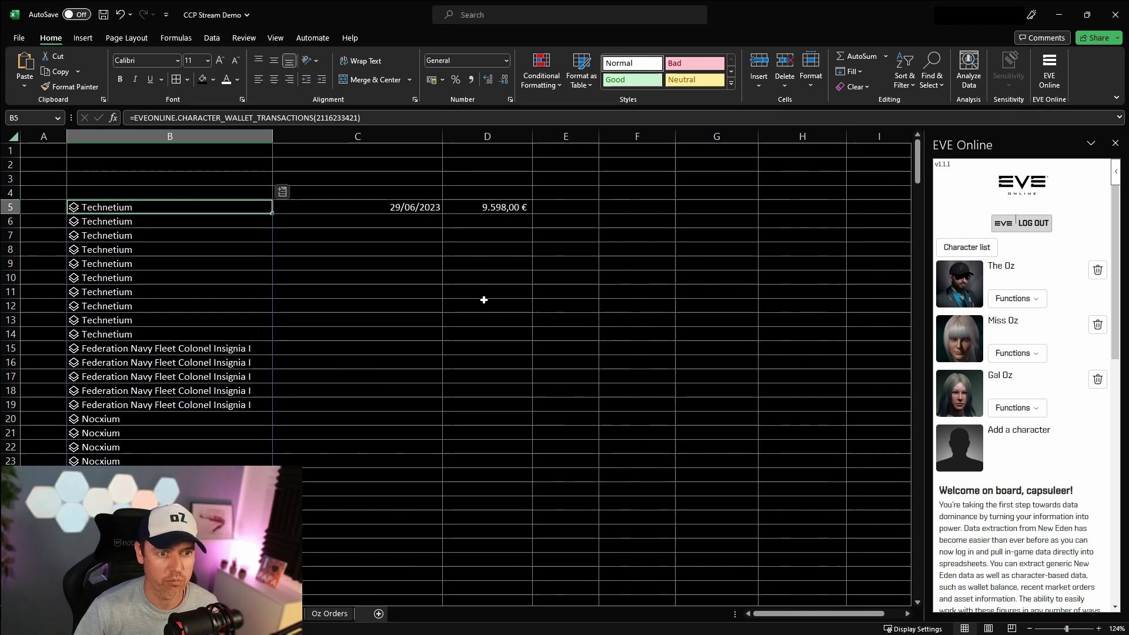
Fill the C5:D5 dates and euro prices down the transaction list to row 18
click(417, 207)
drag(417, 207, 500, 207)
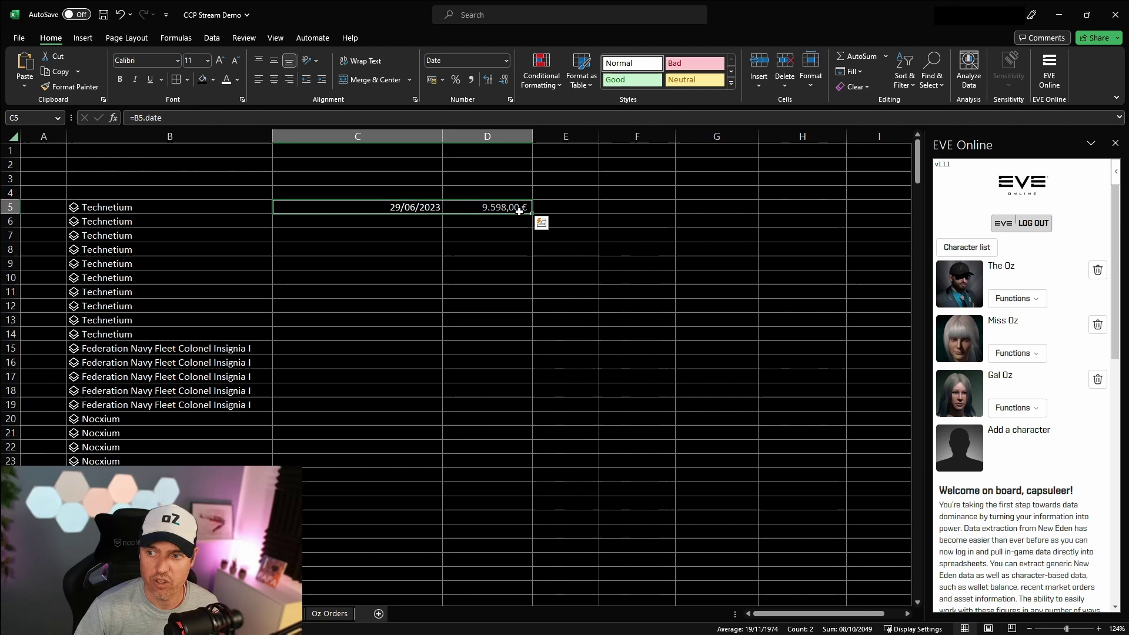
double_click(532, 214)
click(637, 333)
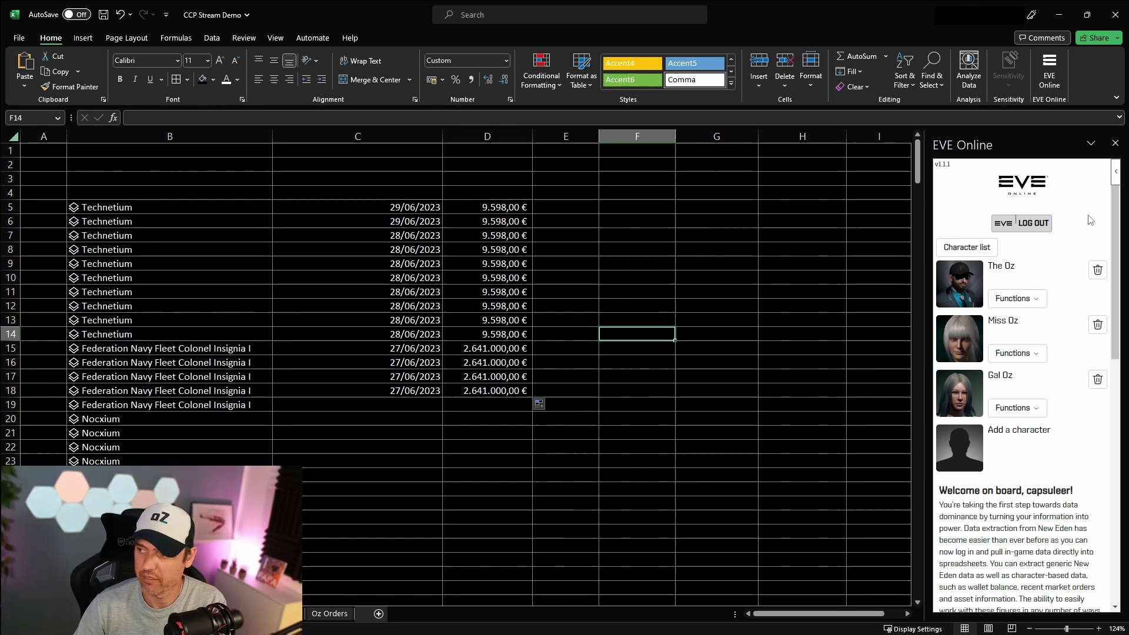
Expand the Functions dropdown under the first character in the EVE Online pane
click(1030, 301)
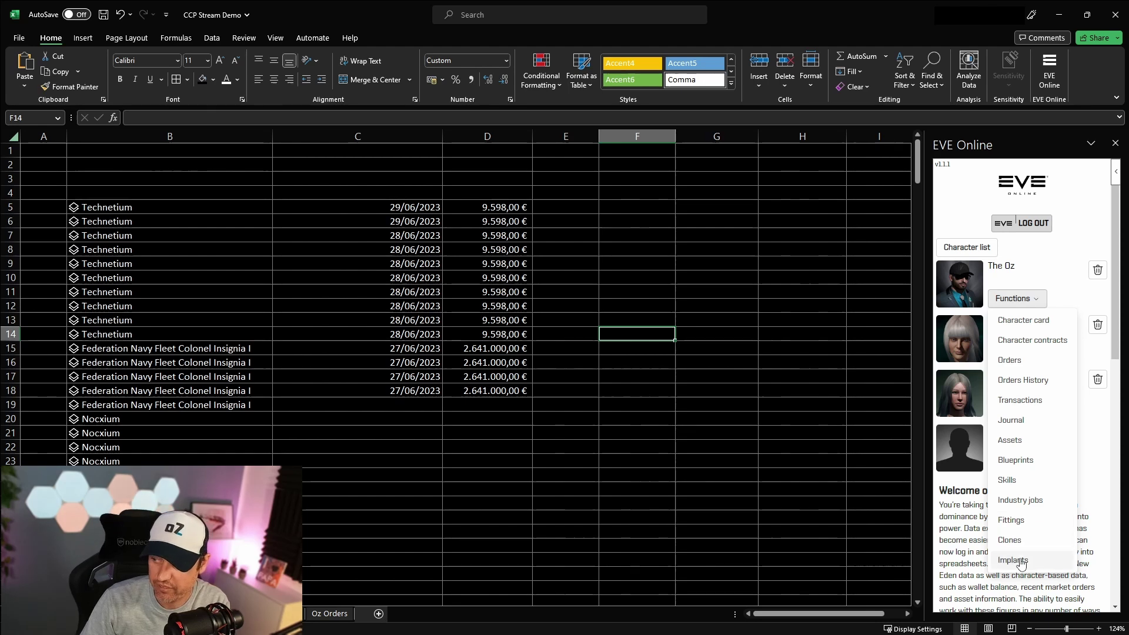
Re-enter the B5 wallet transactions formula to refresh it, then show its field list
click(215, 280)
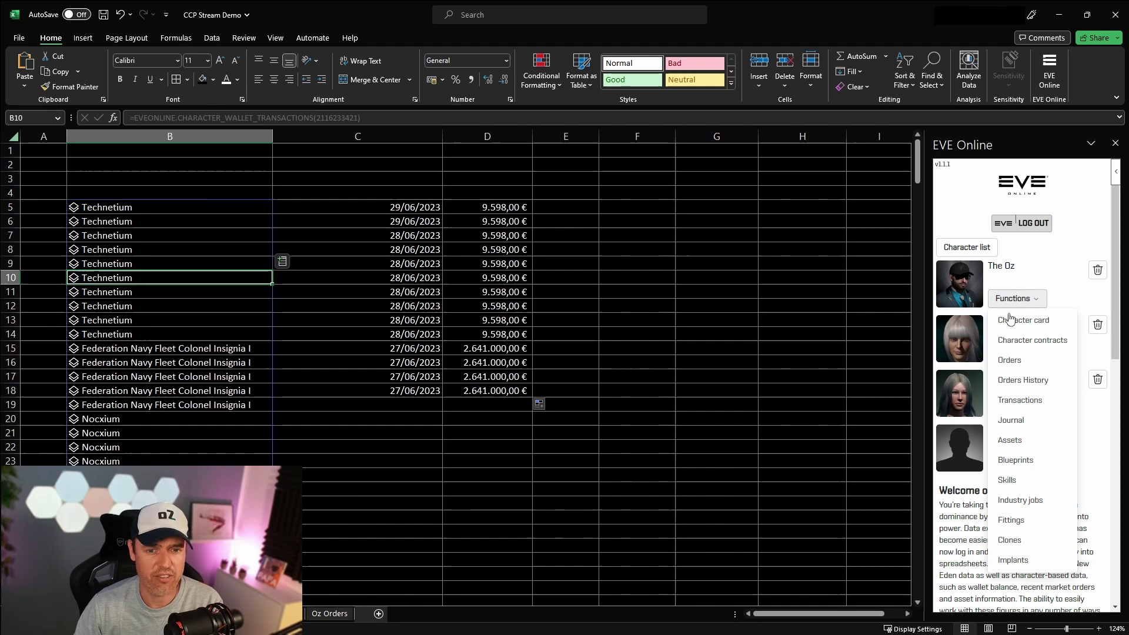
click(226, 246)
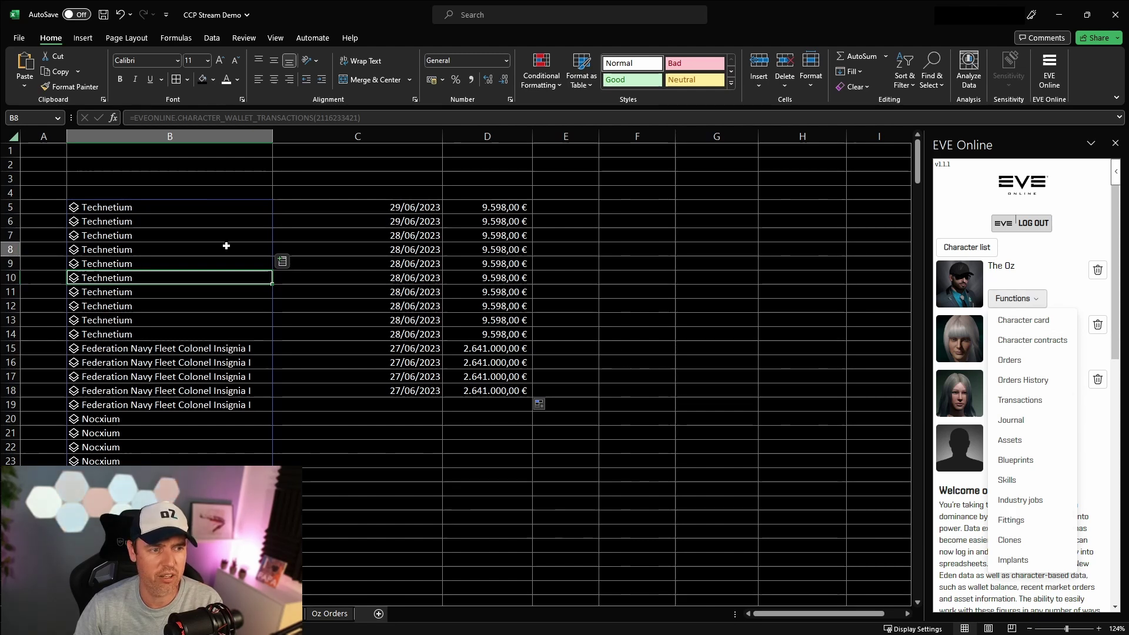
click(169, 206)
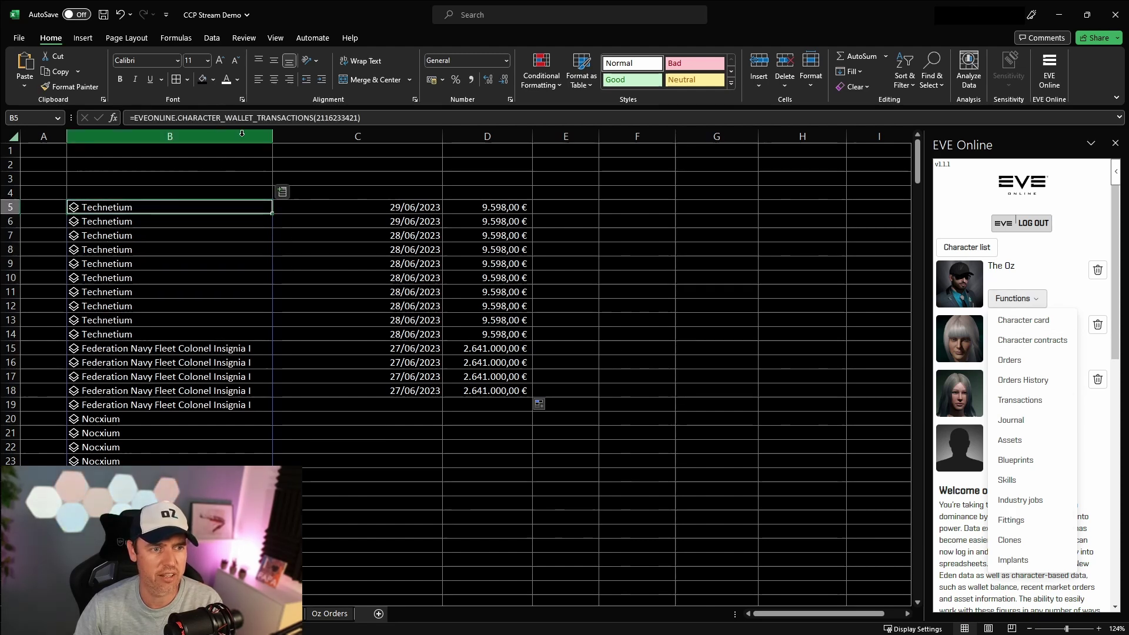
click(143, 118)
click(341, 236)
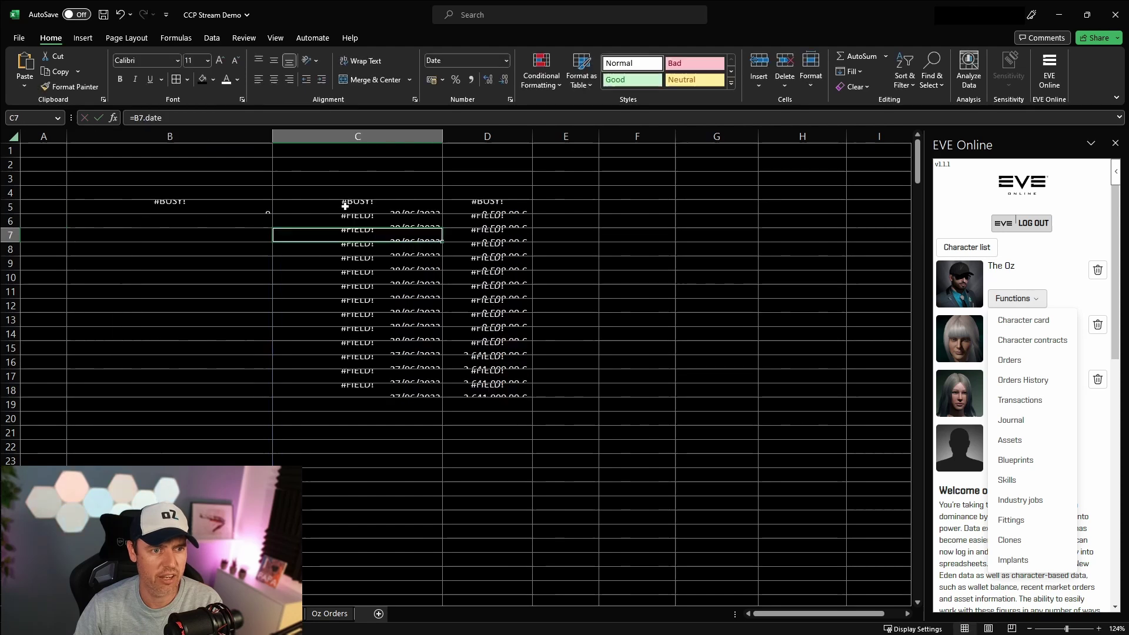
click(253, 207)
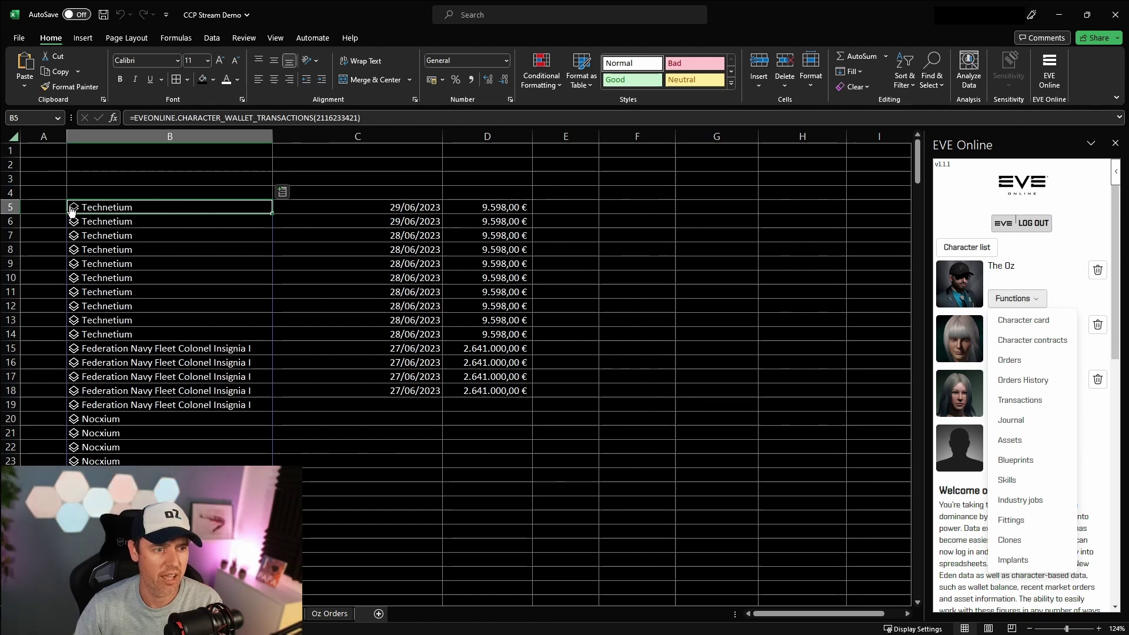
click(283, 191)
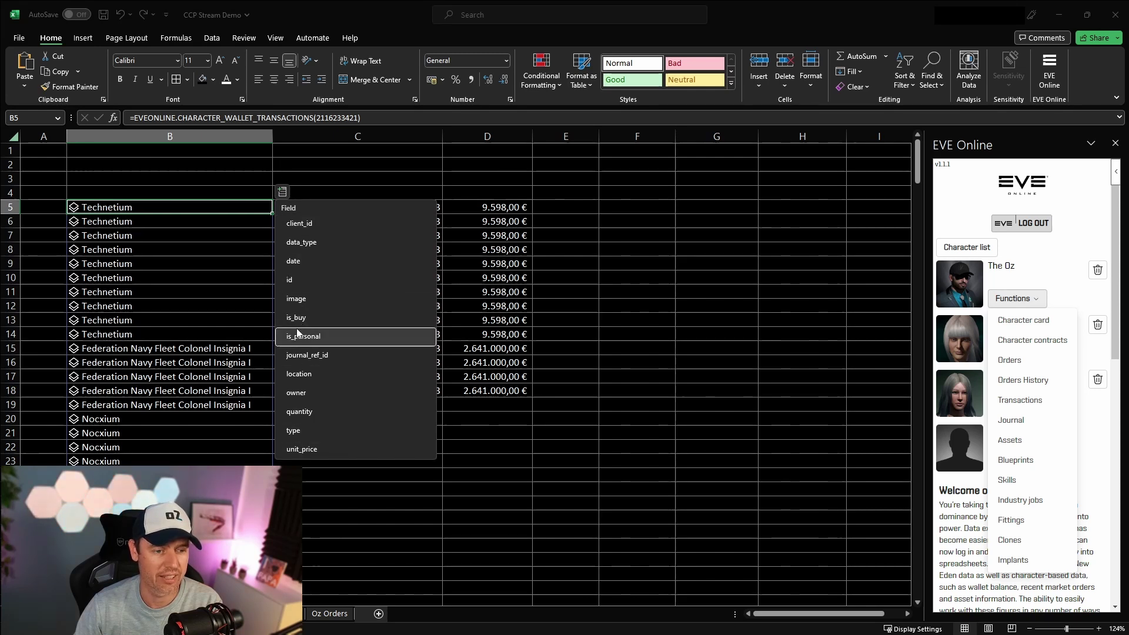
Insert each transaction's item type into column E at E5
click(320, 431)
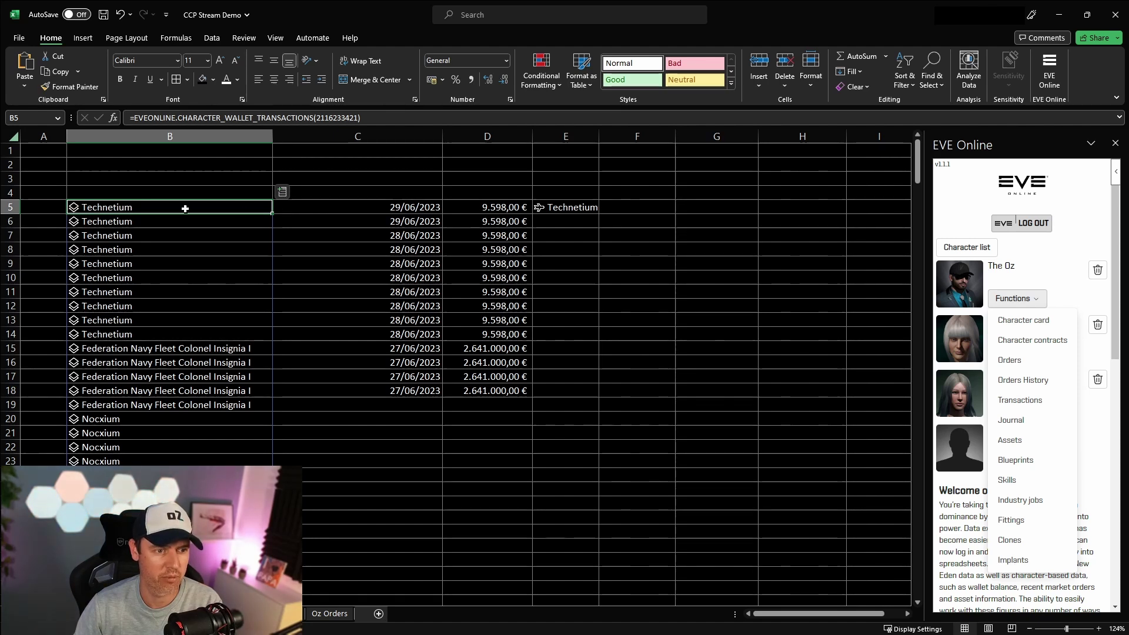
click(572, 207)
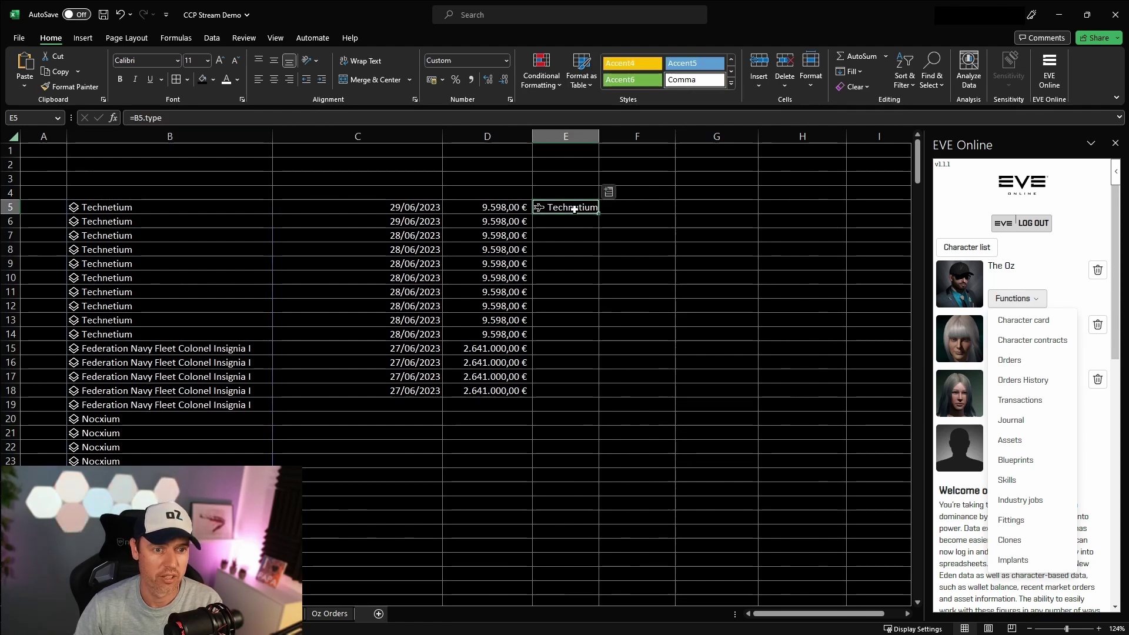
click(609, 192)
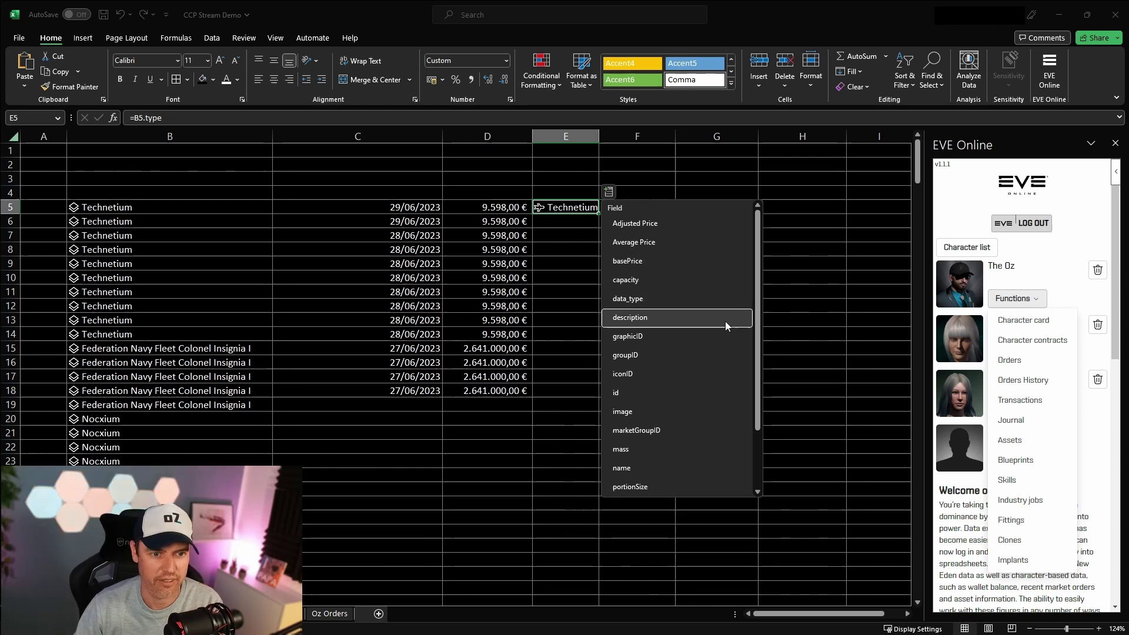
scroll(725, 324, down, 2)
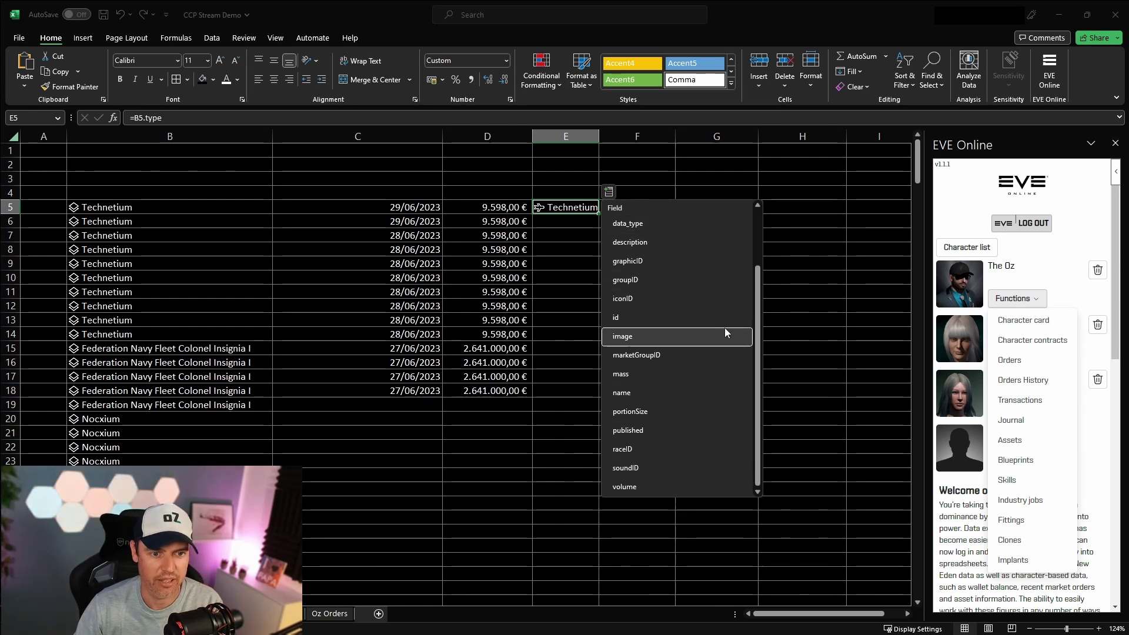
Add the item volume in F5 with three decimals and fill E5:F5 down to row 19
click(673, 486)
click(658, 279)
click(647, 211)
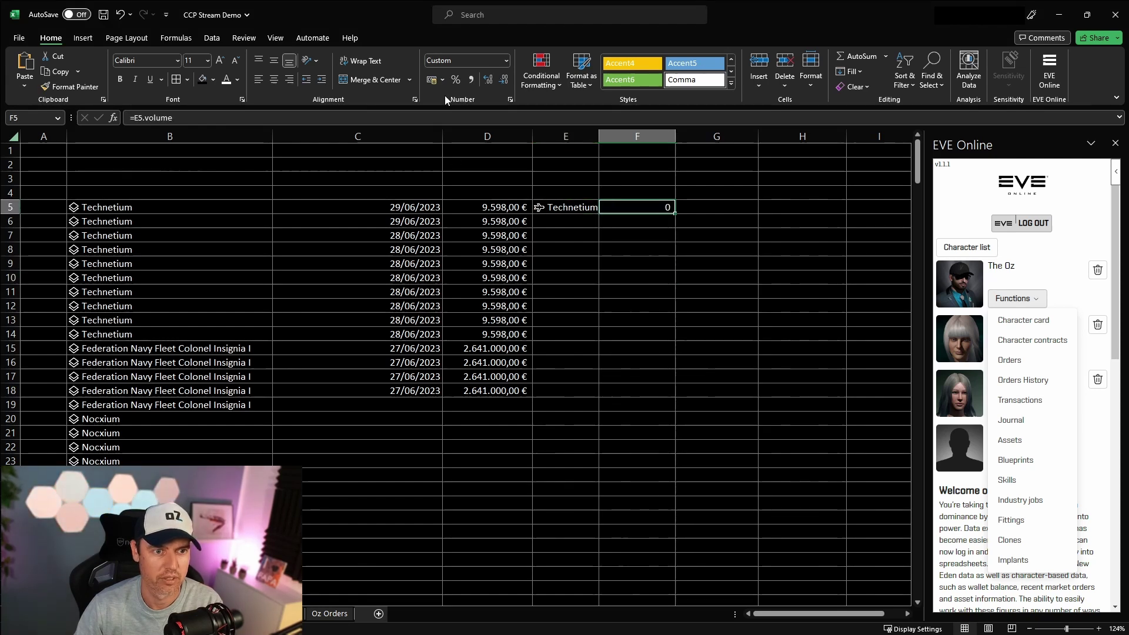
click(495, 79)
click(495, 79)
click(495, 78)
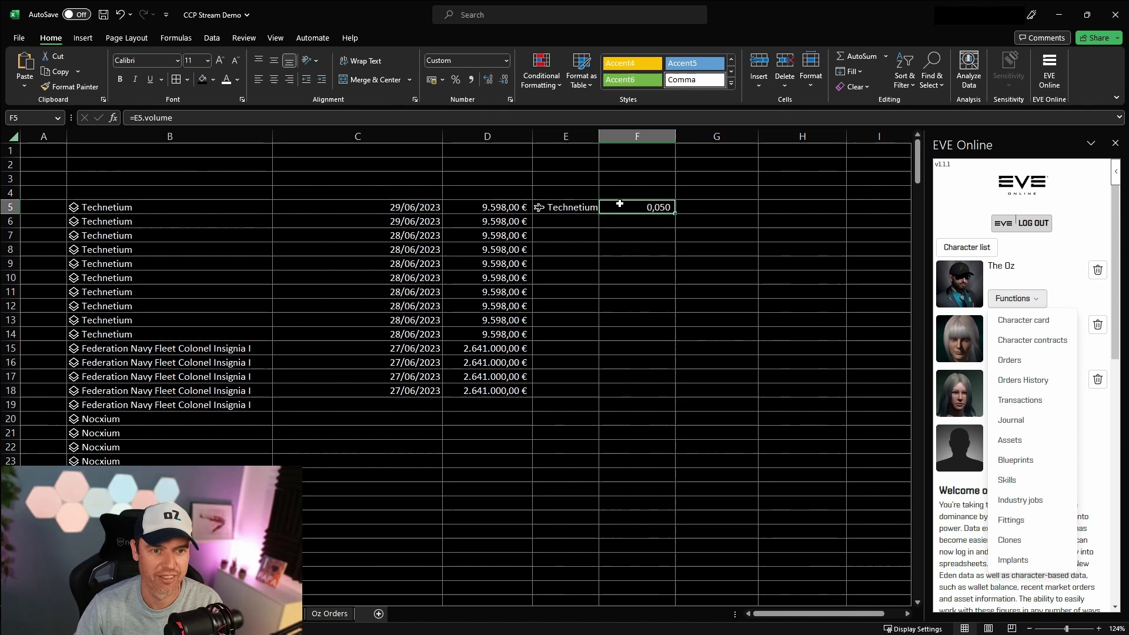
drag(585, 208, 660, 219)
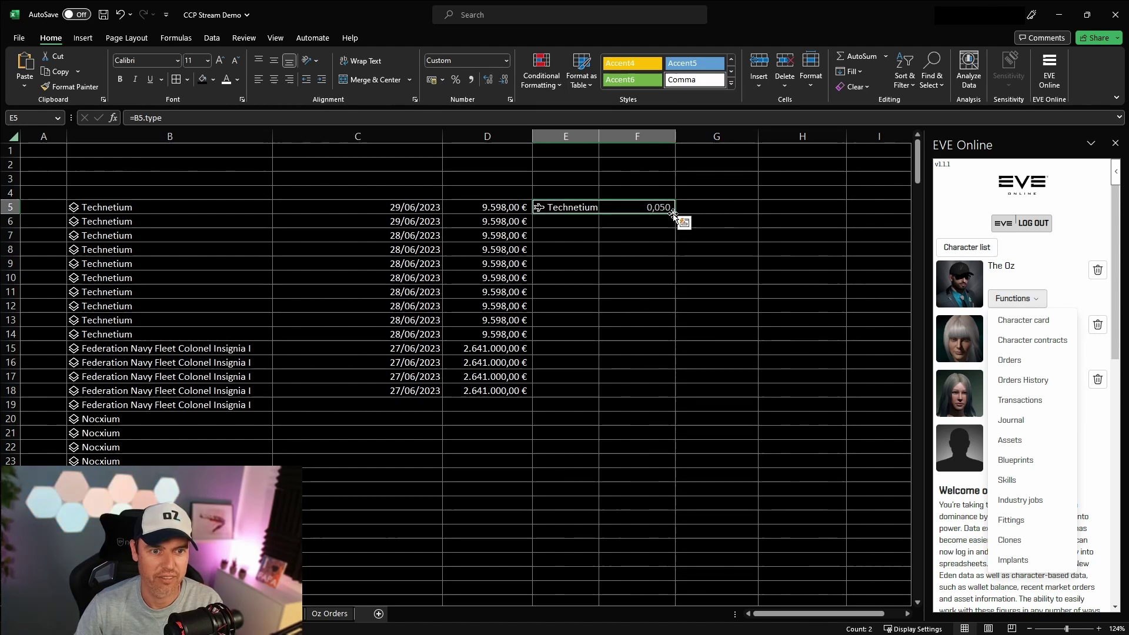
double_click(676, 213)
click(620, 503)
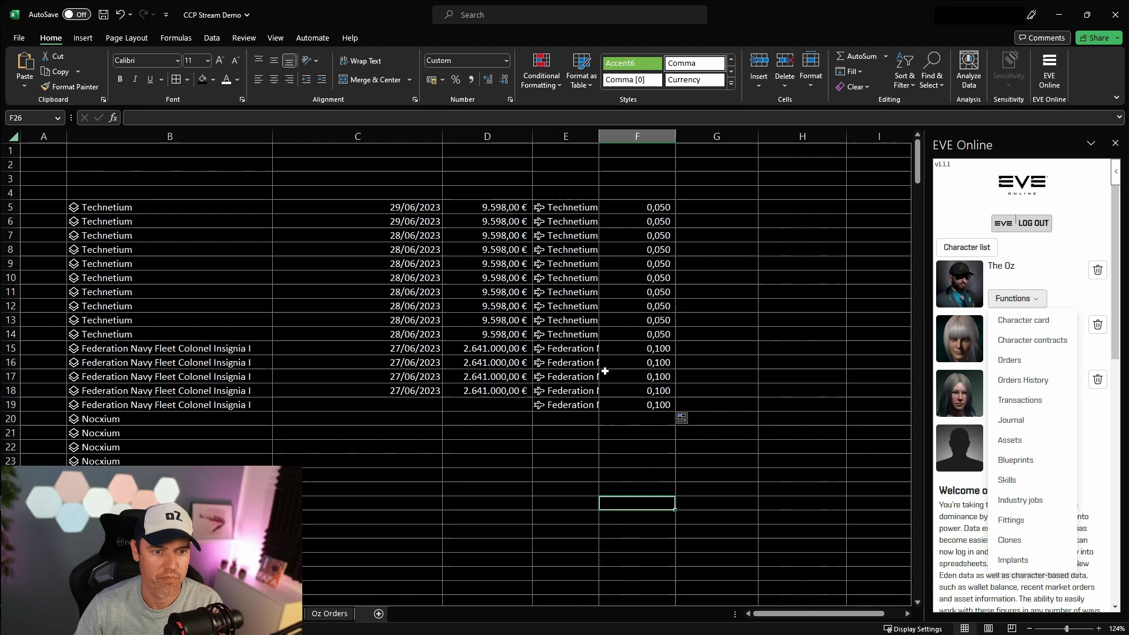